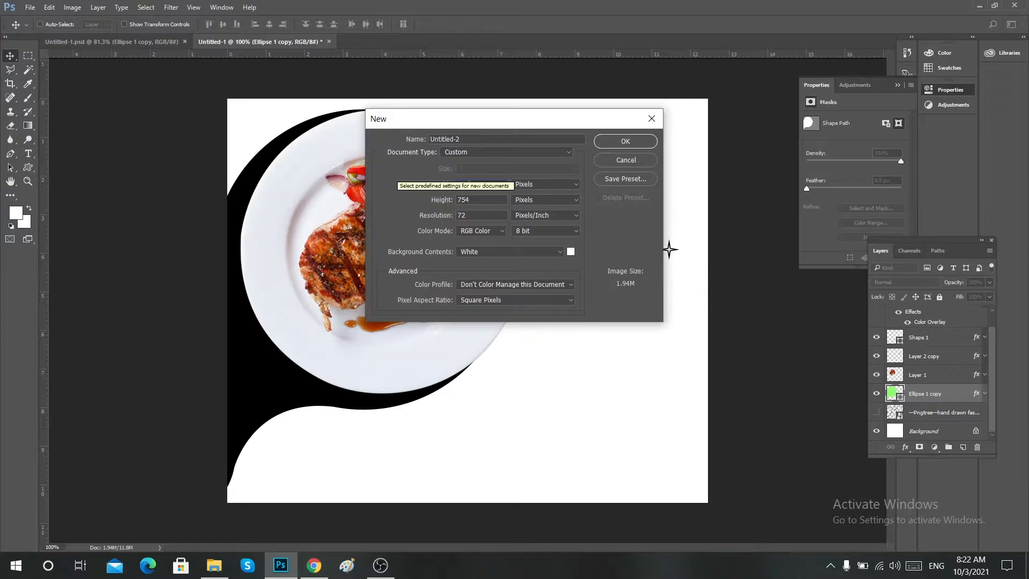
Create a new white 900 x 900 pixel document at 72 pixels/inch and fit it to the view.
key(Tab)
text(9)
key(Return)
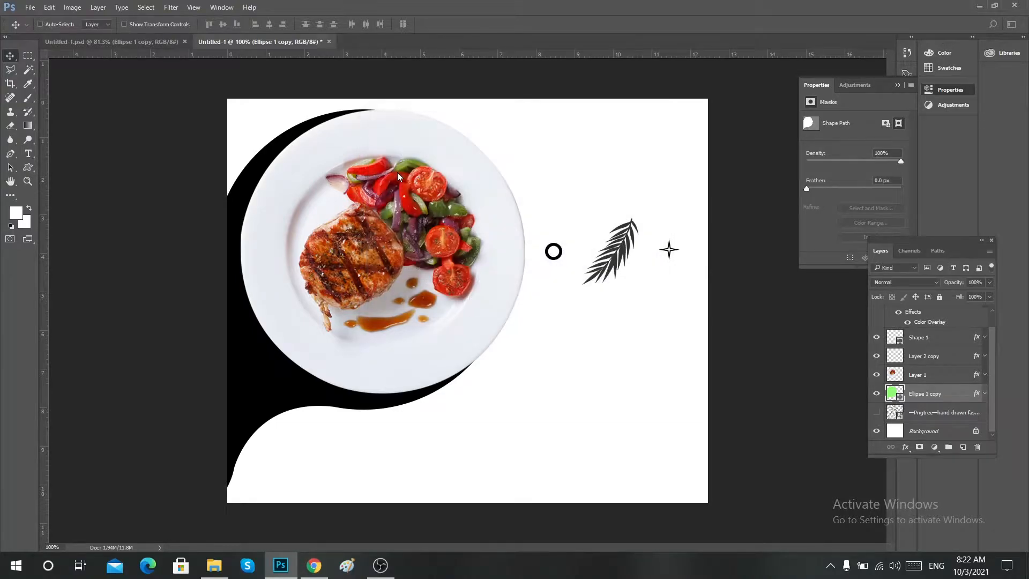
key(ctrl+0)
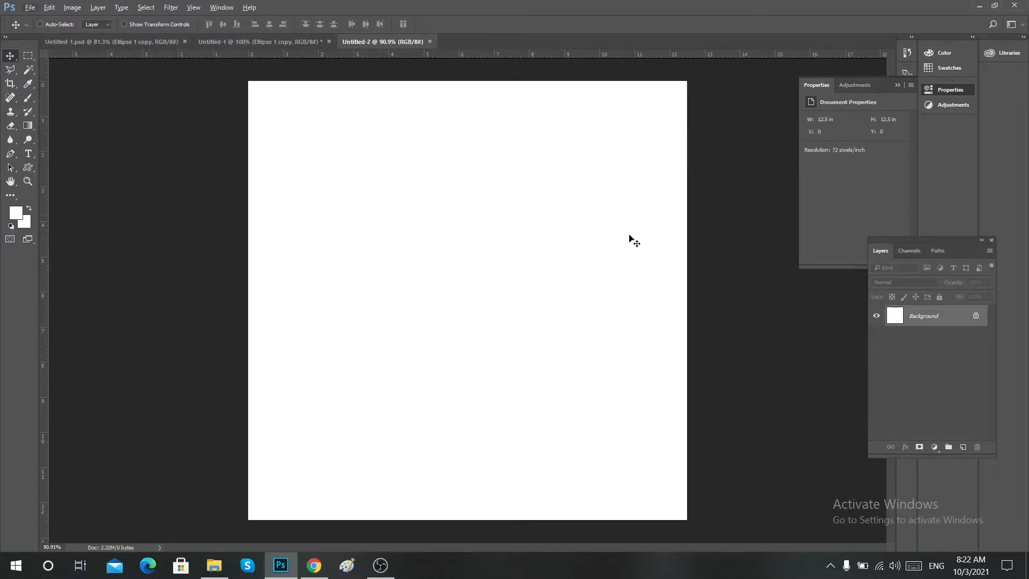
Place guides along all four edges of the canvas.
drag(563, 54, 590, 519)
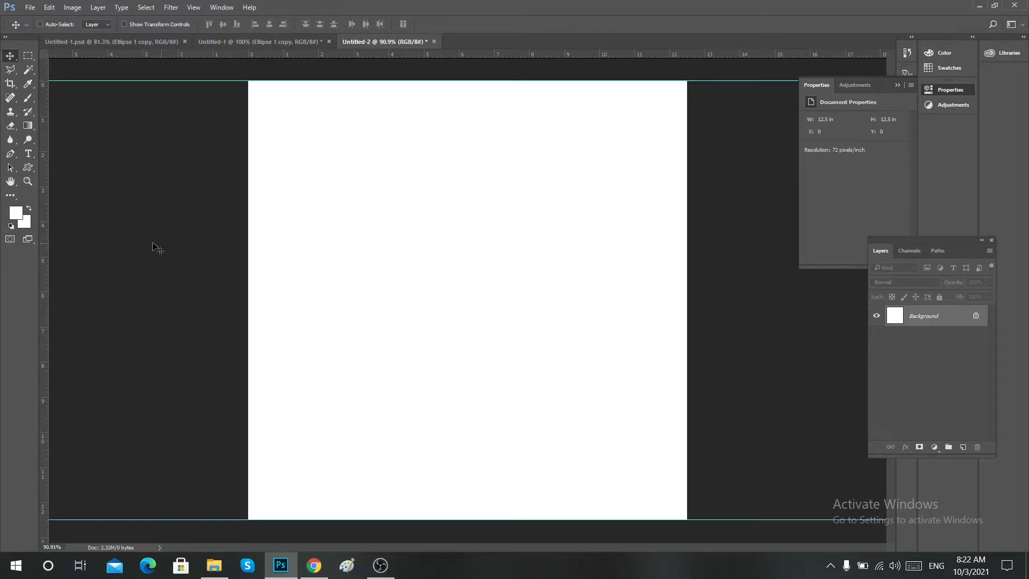
drag(48, 257, 689, 360)
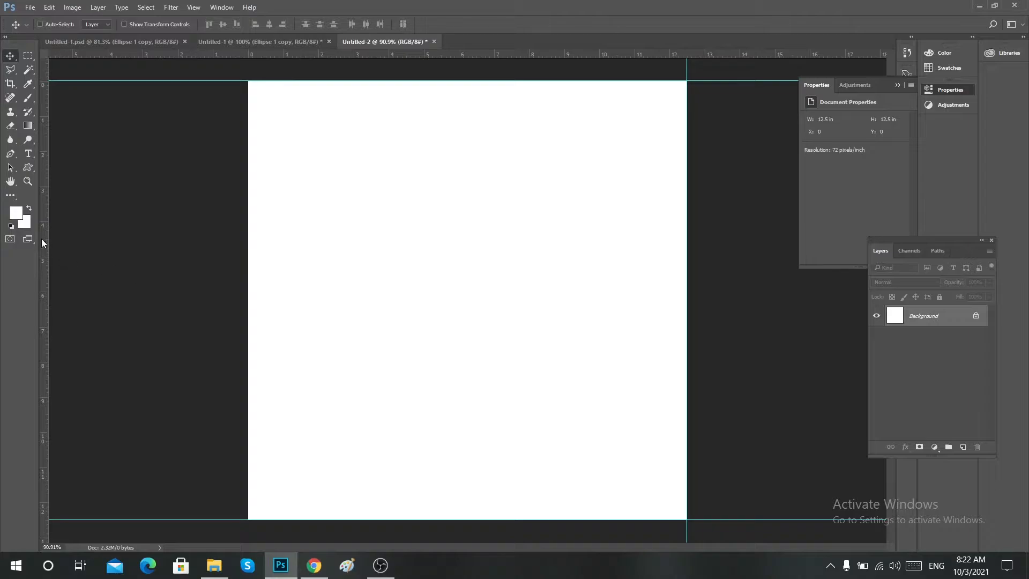
drag(43, 245, 250, 263)
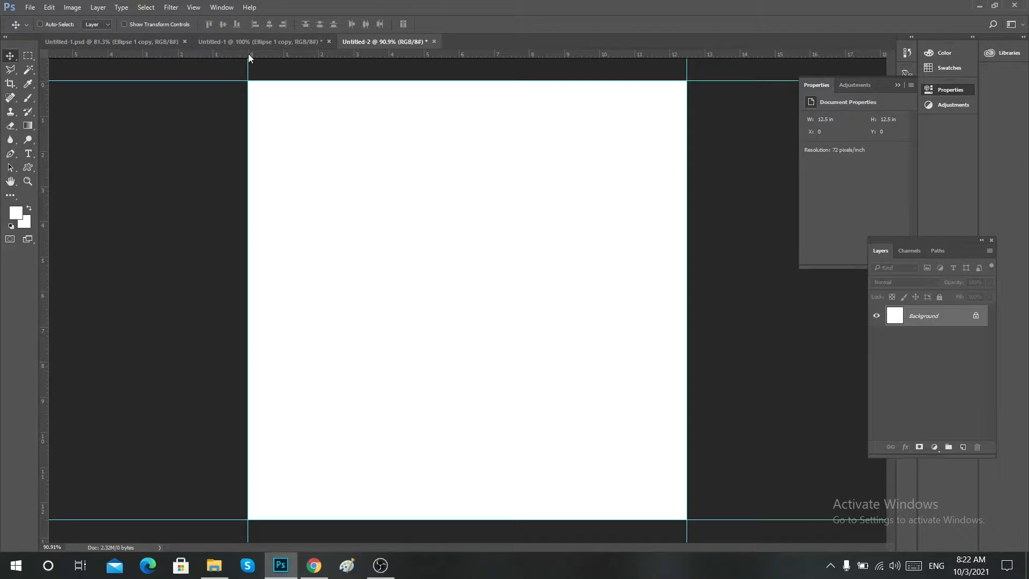
Enlarge the canvas to 1000 x 1000 pixels, keeping the centre anchor.
click(70, 7)
click(113, 117)
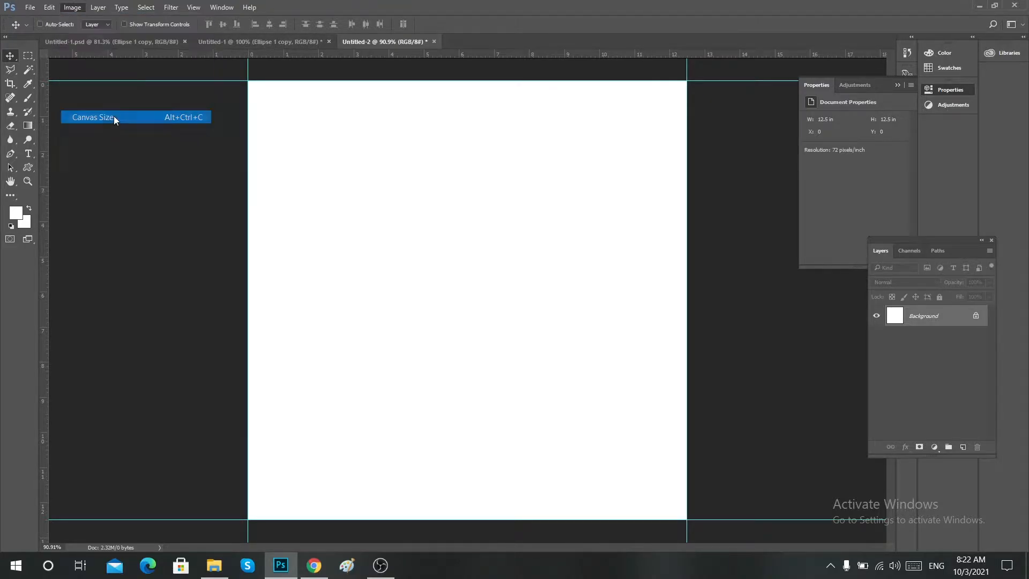
click(370, 133)
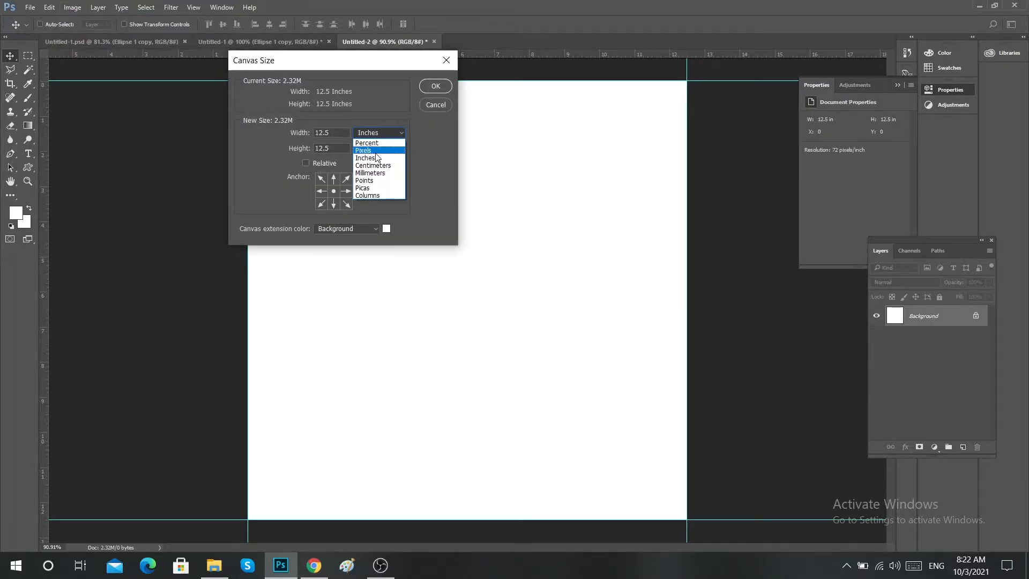
click(370, 145)
text(1000)
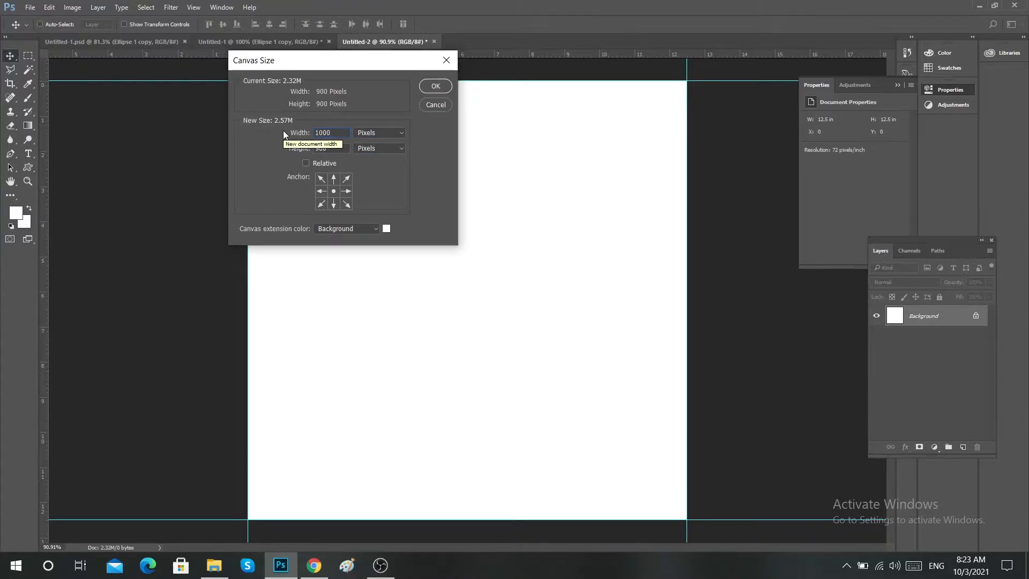
key(Tab)
text(1000)
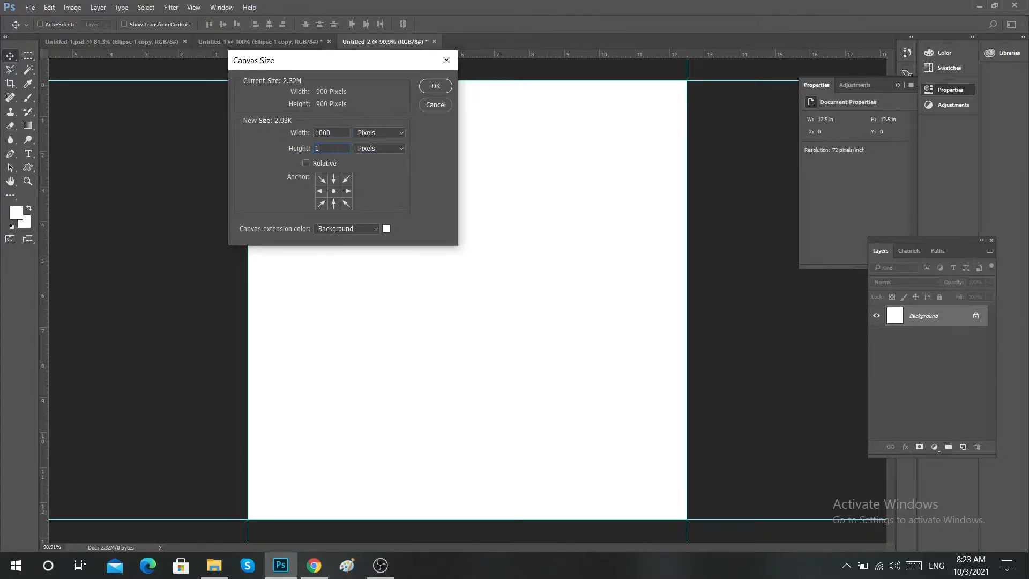
key(Return)
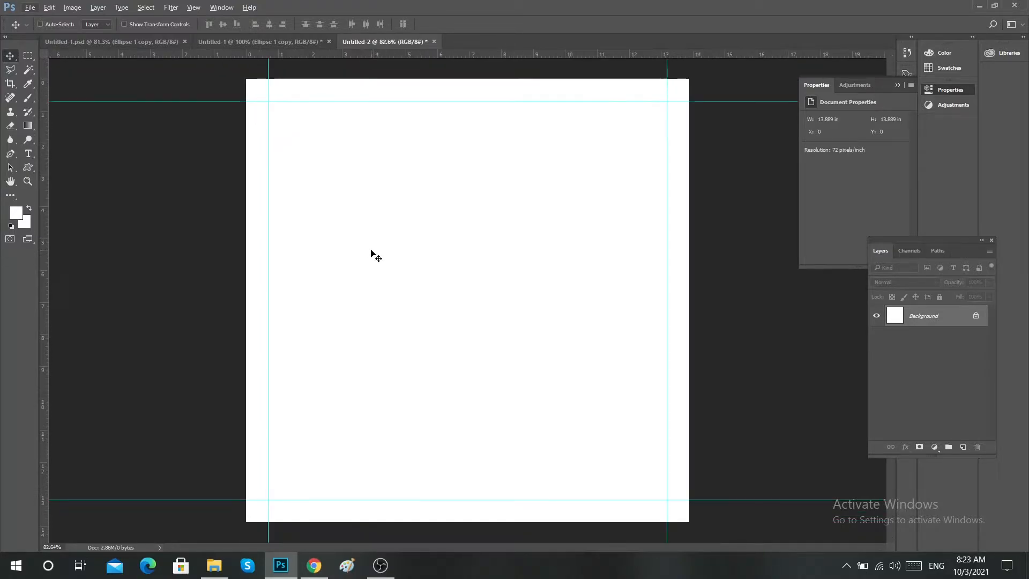
Copy the hand drawn fast food doodle layer from Untitled-1 into Untitled-2 and centre it horizontally and vertically on the canvas.
click(239, 43)
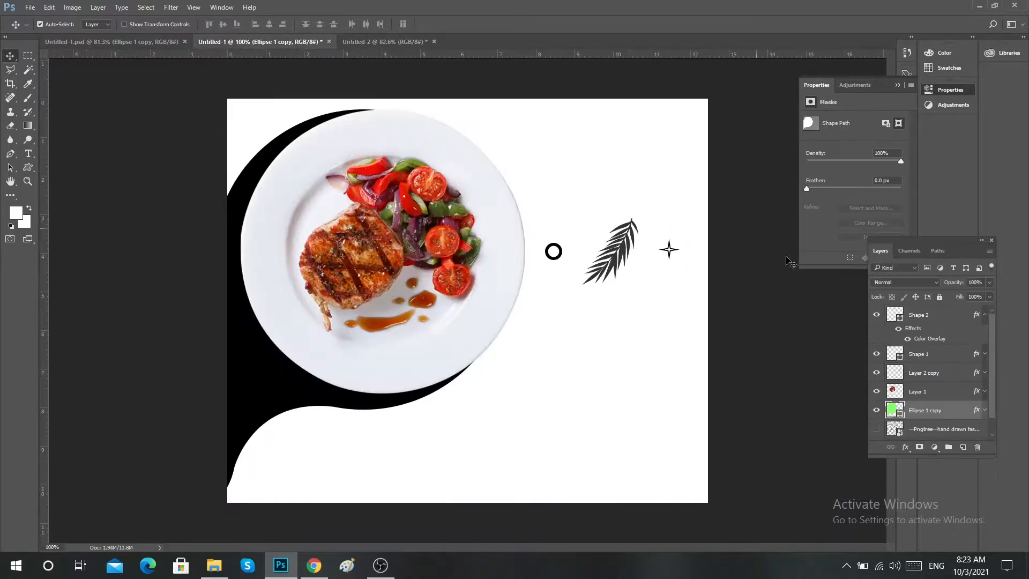
mouse_move(942, 435)
mouse_down()
mouse_move(599, 74)
mouse_move(402, 30)
mouse_move(384, 42)
mouse_move(430, 172)
mouse_move(487, 208)
mouse_up()
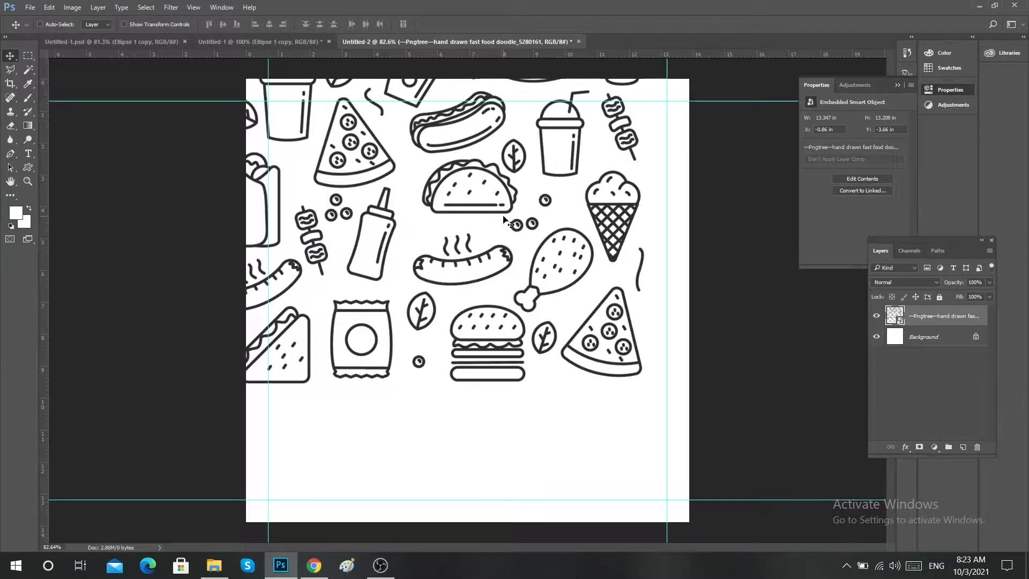
key(ctrl+a)
click(267, 24)
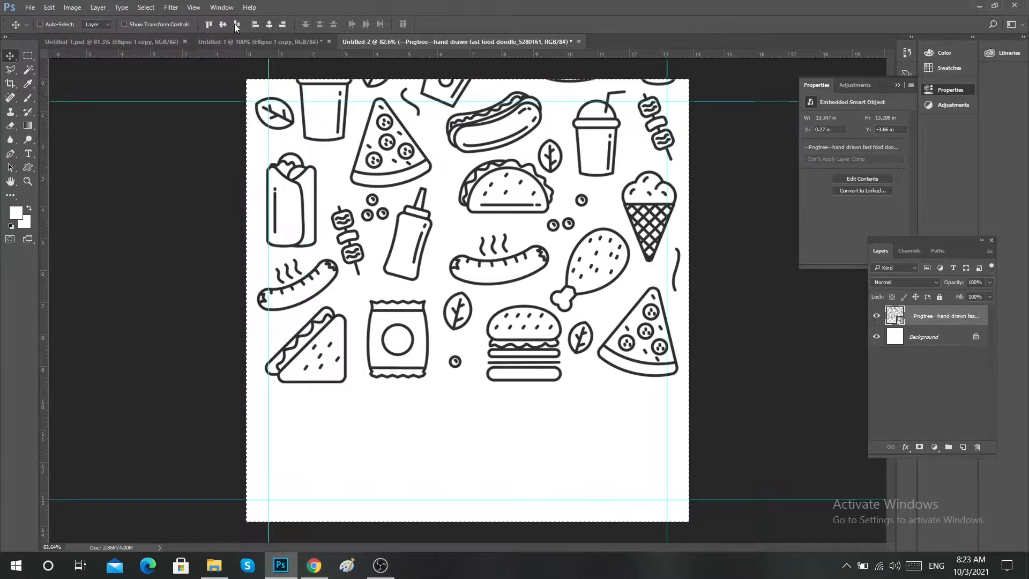
click(237, 25)
key(ctrl+d)
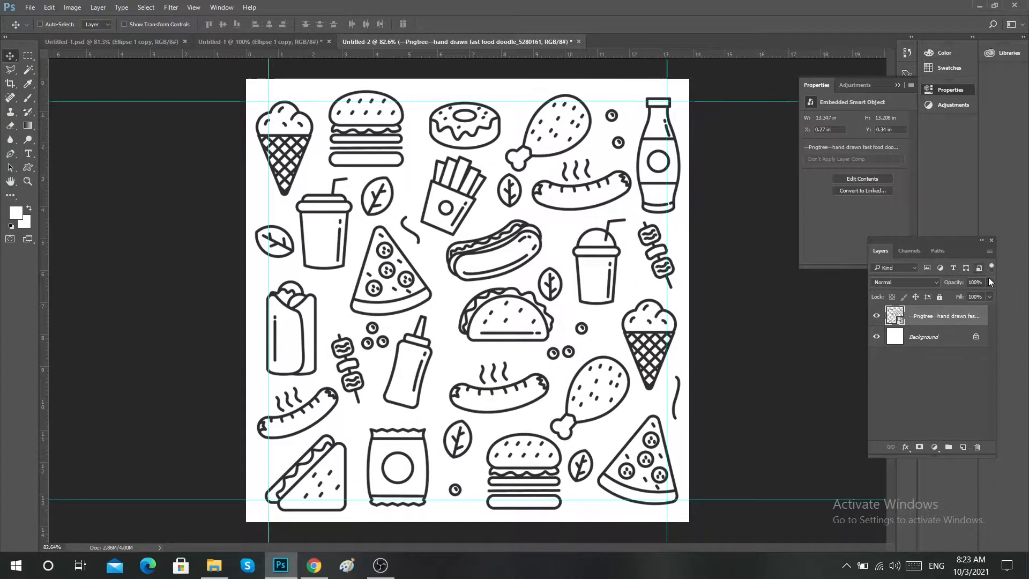
Lower the doodle layer's opacity to 3%.
click(958, 283)
text(3)
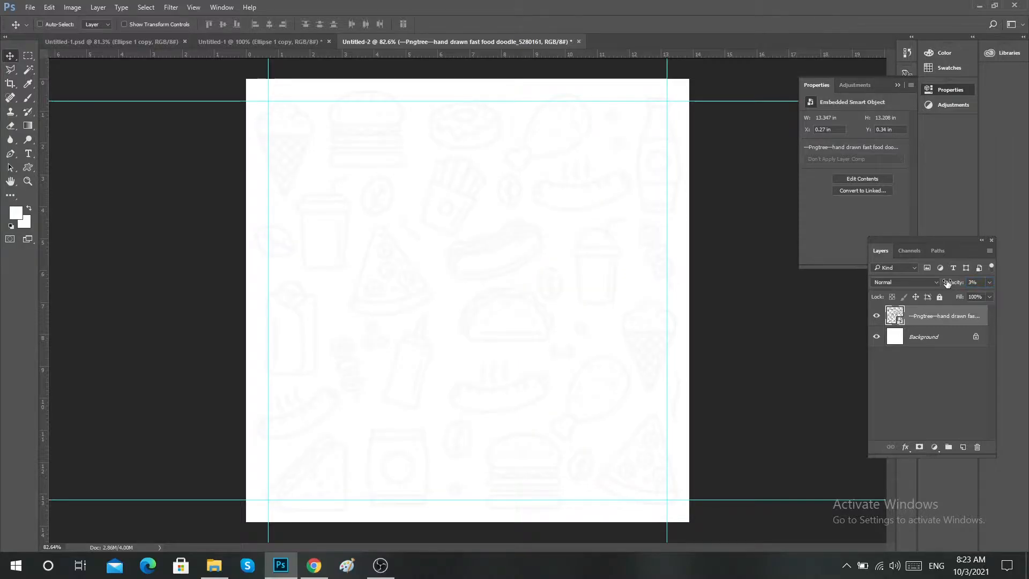
Copy the black Ellipse 1 copy shape from Untitled-1 into Untitled-2, with its large round end in the upper right inside the guides.
click(244, 39)
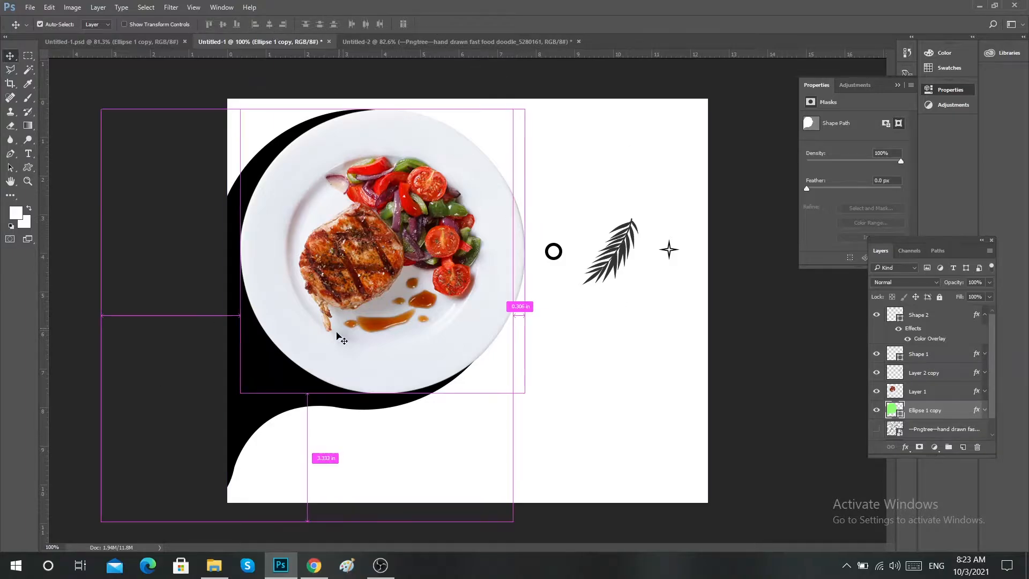
drag(269, 397, 516, 283)
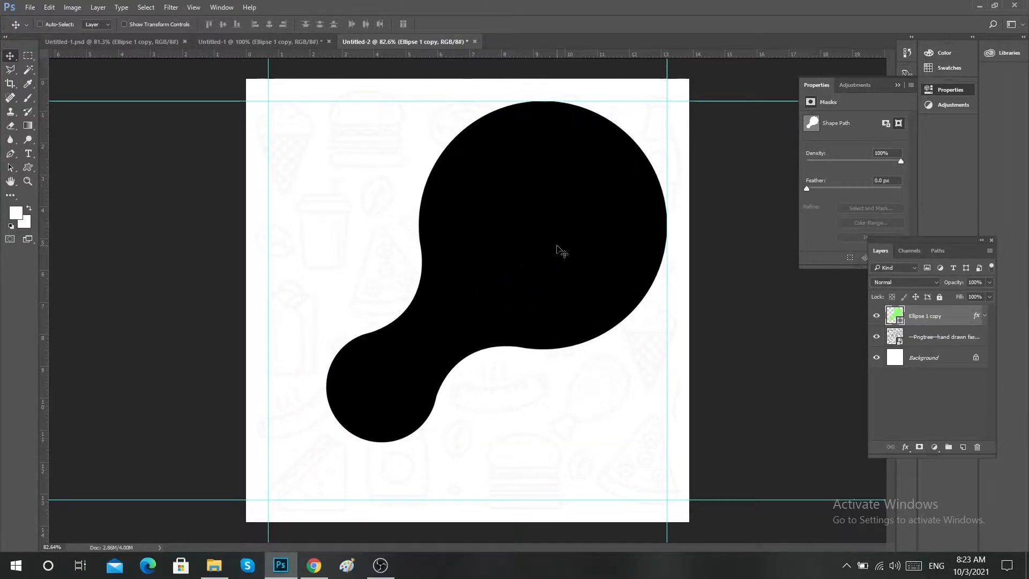
drag(557, 249, 535, 275)
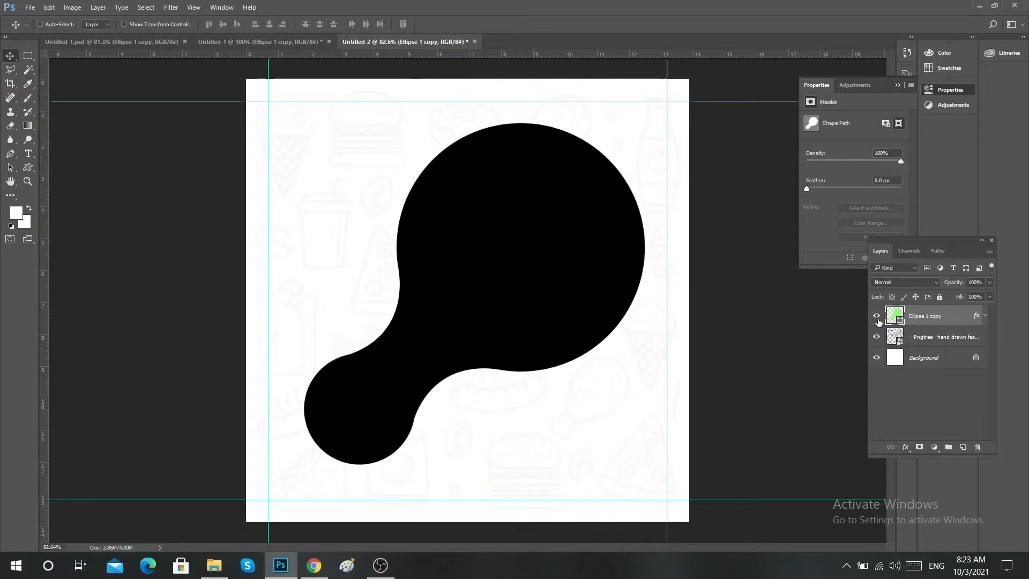
Change the Ellipse 1 copy shape's Color Overlay to bright green #83ff30.
double_click(959, 309)
click(335, 252)
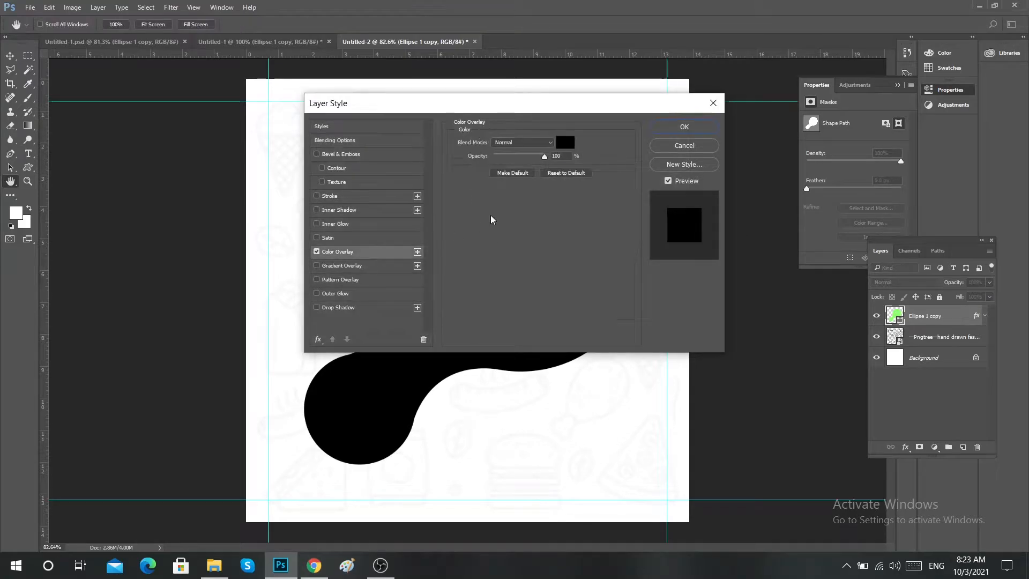
drag(612, 106, 913, 94)
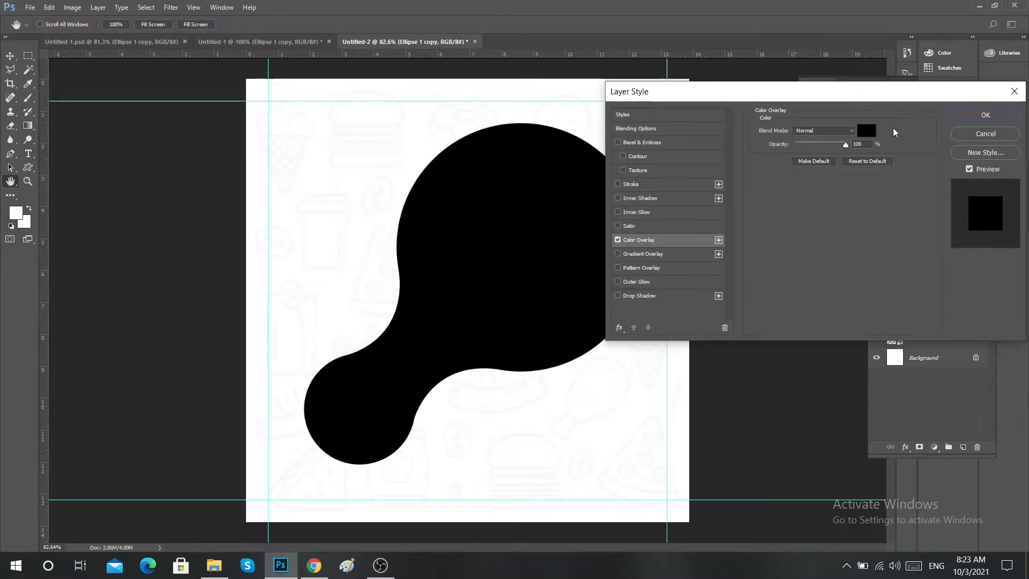
click(865, 131)
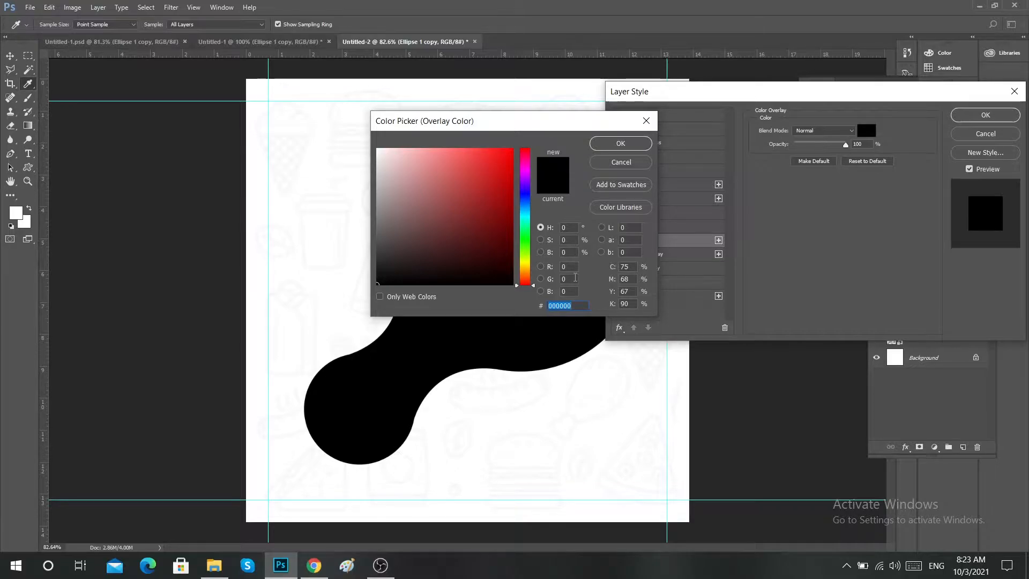
text(83f)
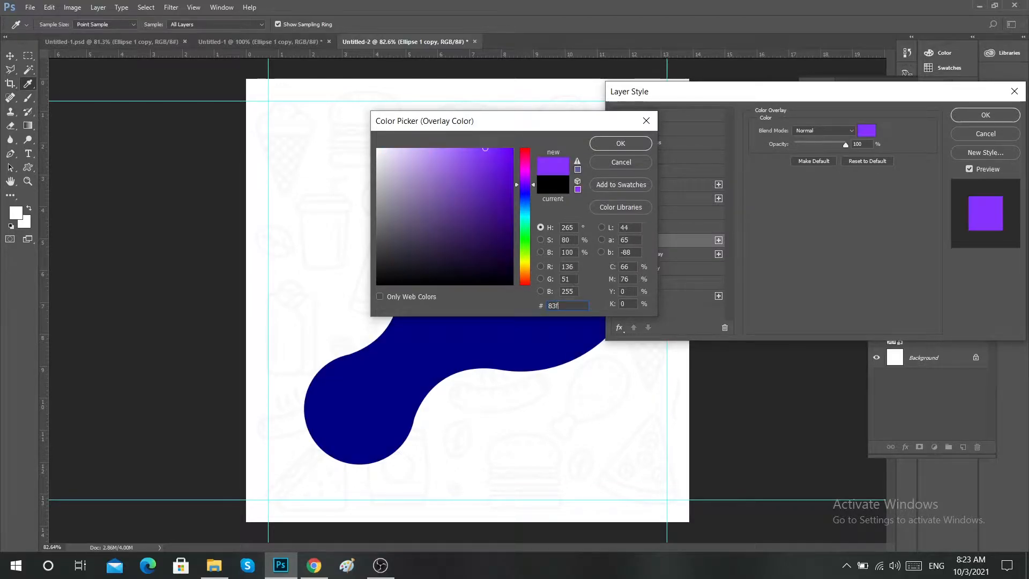
text(f30)
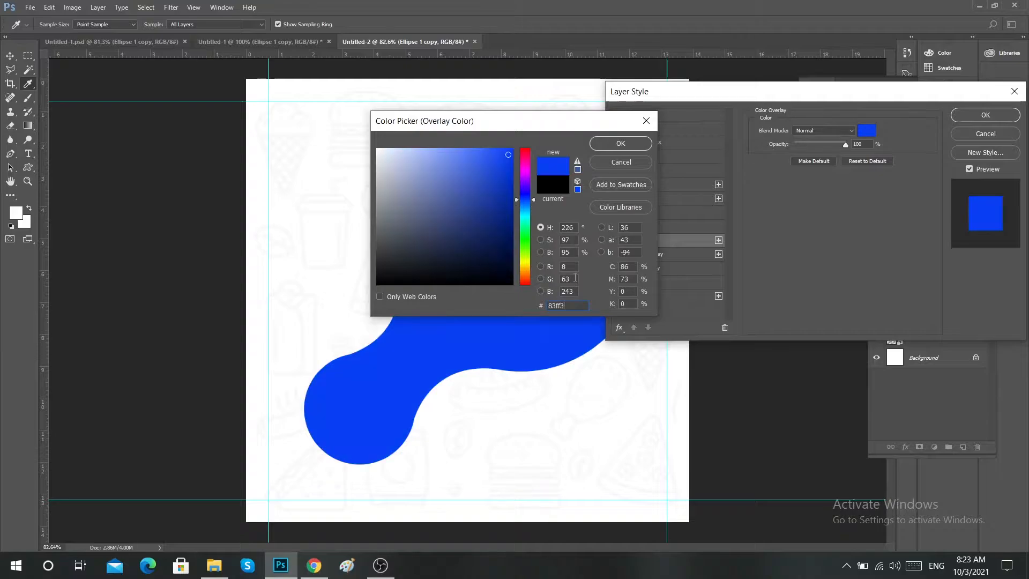
click(638, 146)
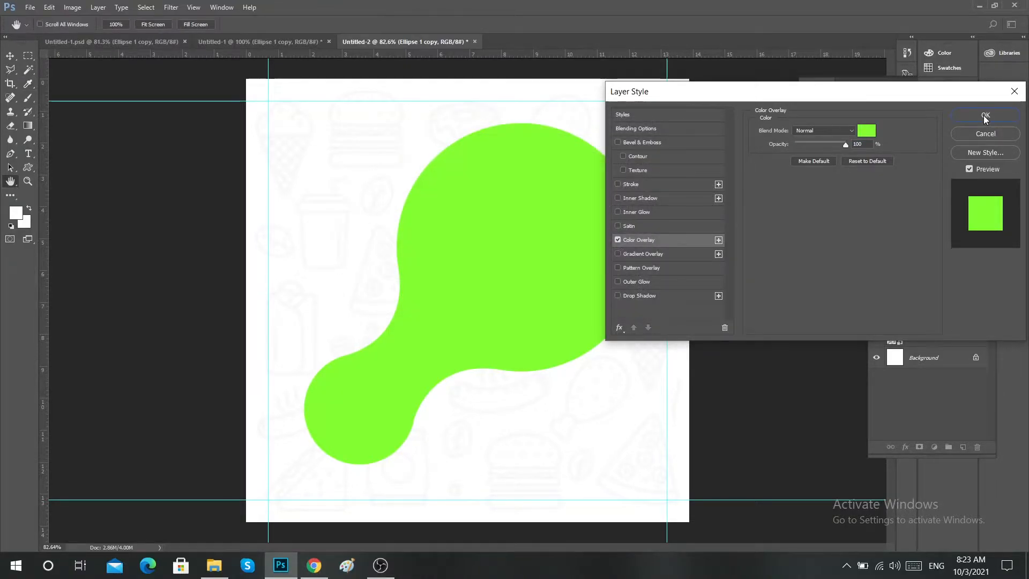
click(985, 116)
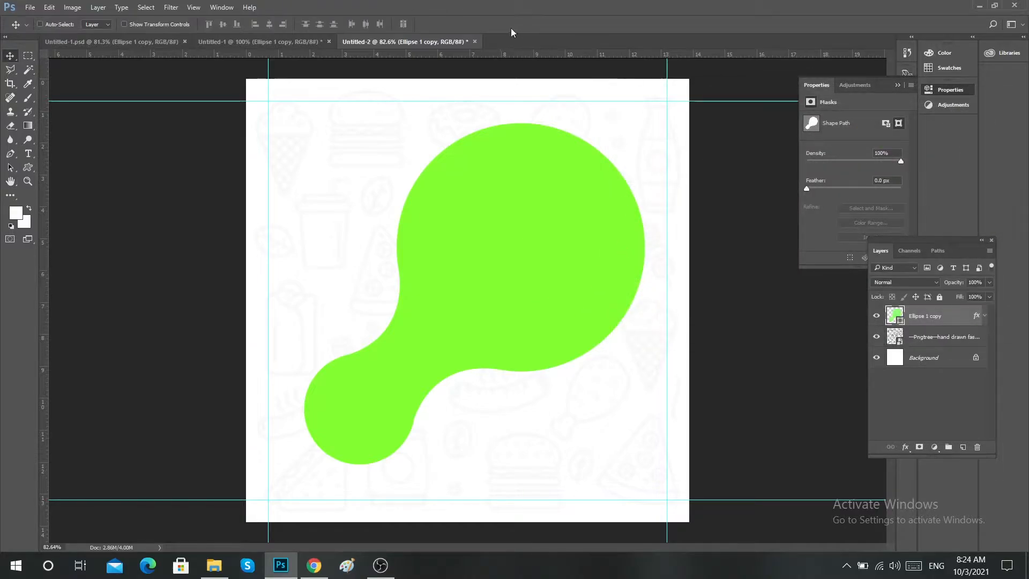
Copy the food plate layer from Untitled-1 into Untitled-2 and centre it on the green shape's large circle.
click(285, 40)
drag(401, 211, 574, 234)
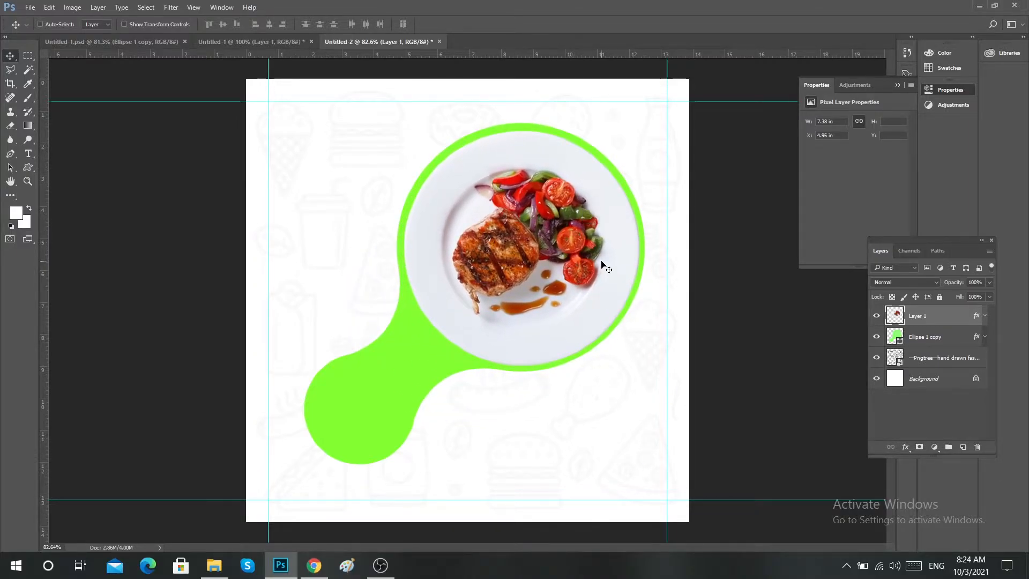
key(Up)
key(Up)
key(Left)
Turn on the plate layer's effects and review its Drop Shadow settings.
click(984, 316)
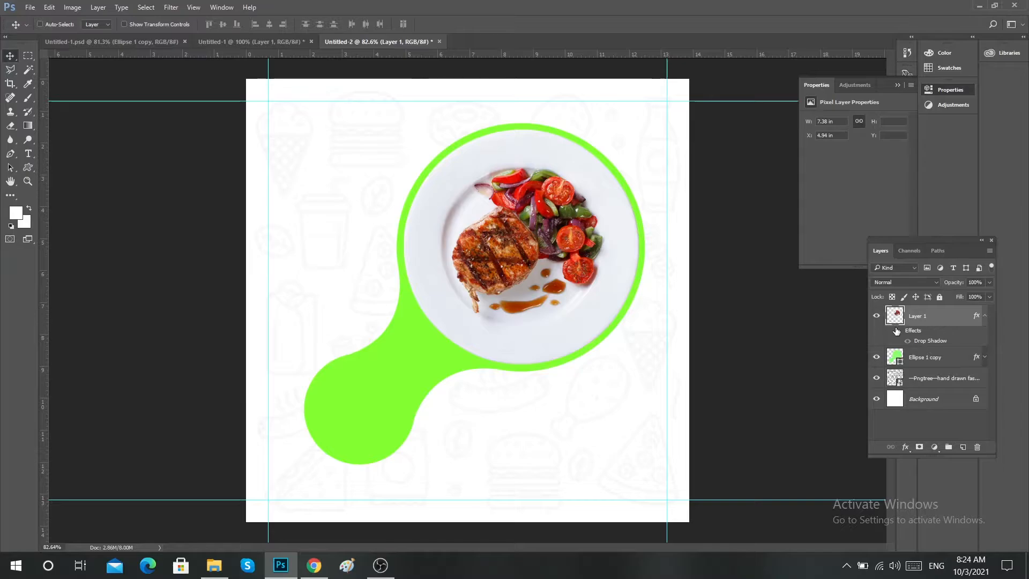
click(897, 330)
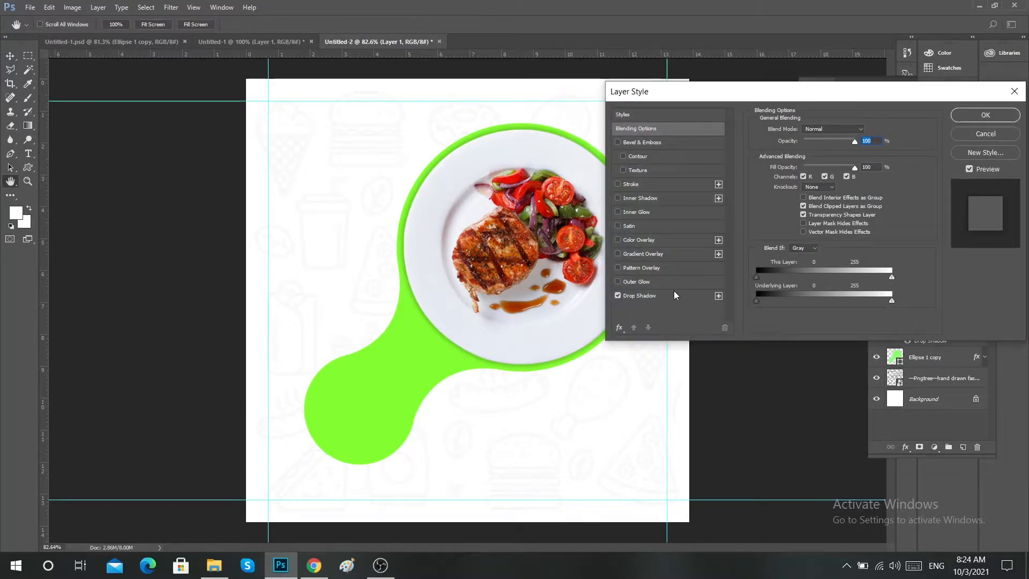
click(673, 292)
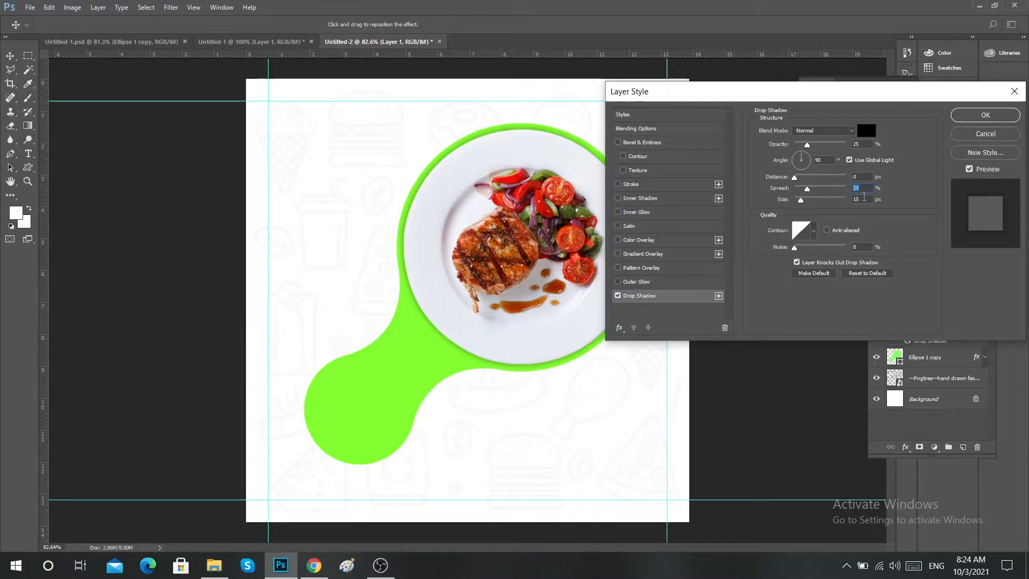
click(984, 116)
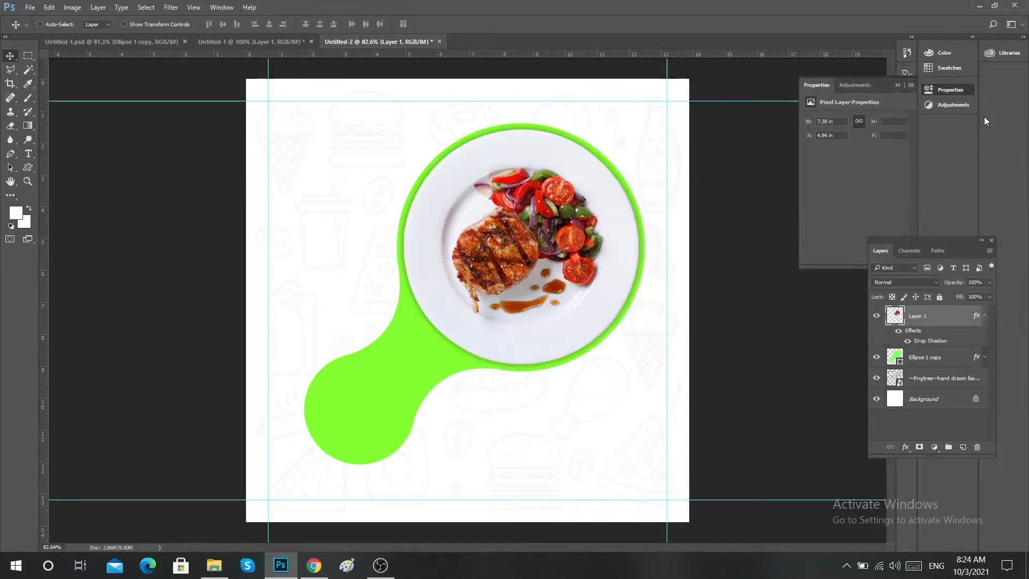
click(985, 316)
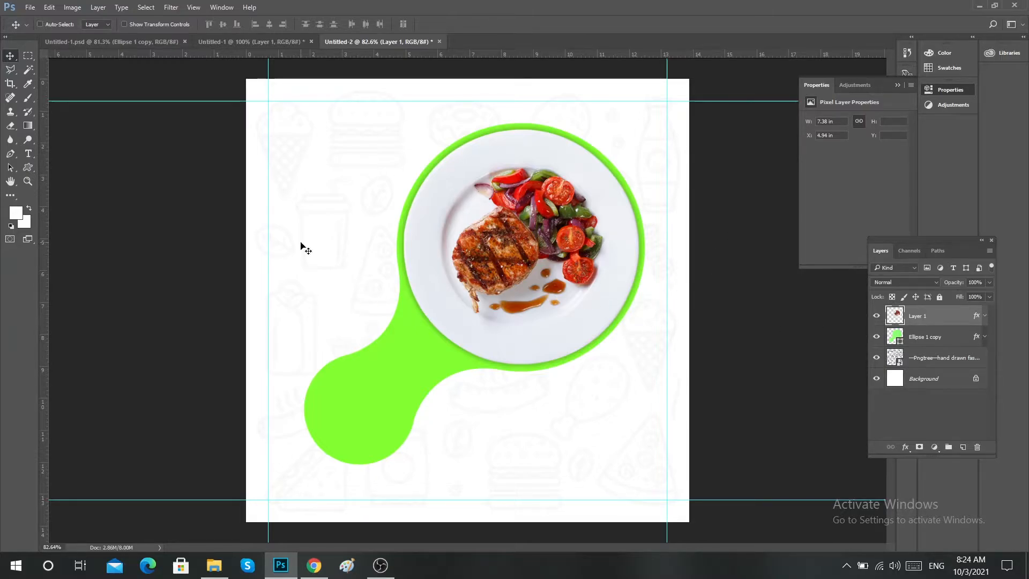
Draw a white circle about 204 px wide over the green shape's small round end with the Ellipse Tool.
click(28, 167)
right_click(28, 167)
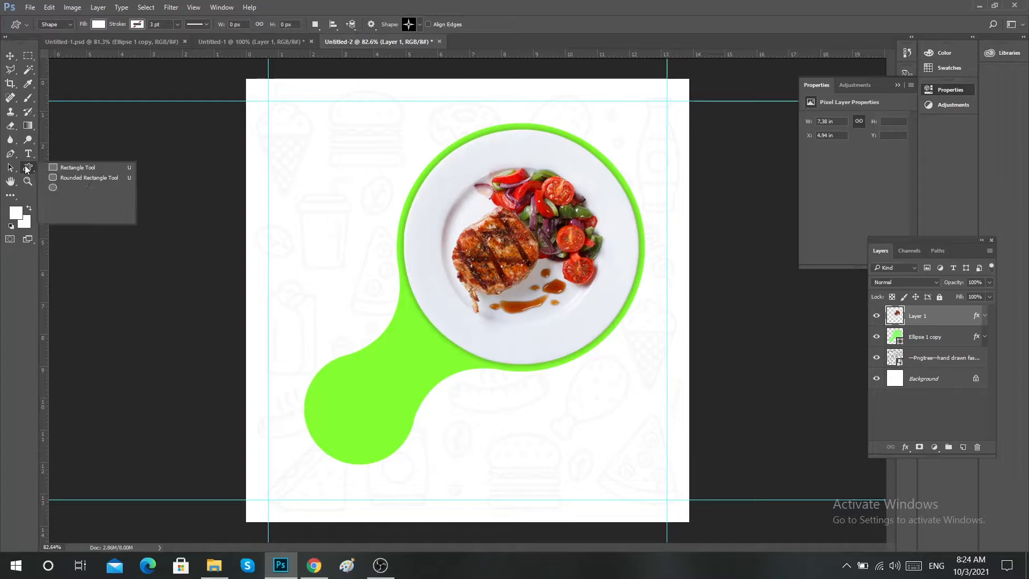
click(75, 187)
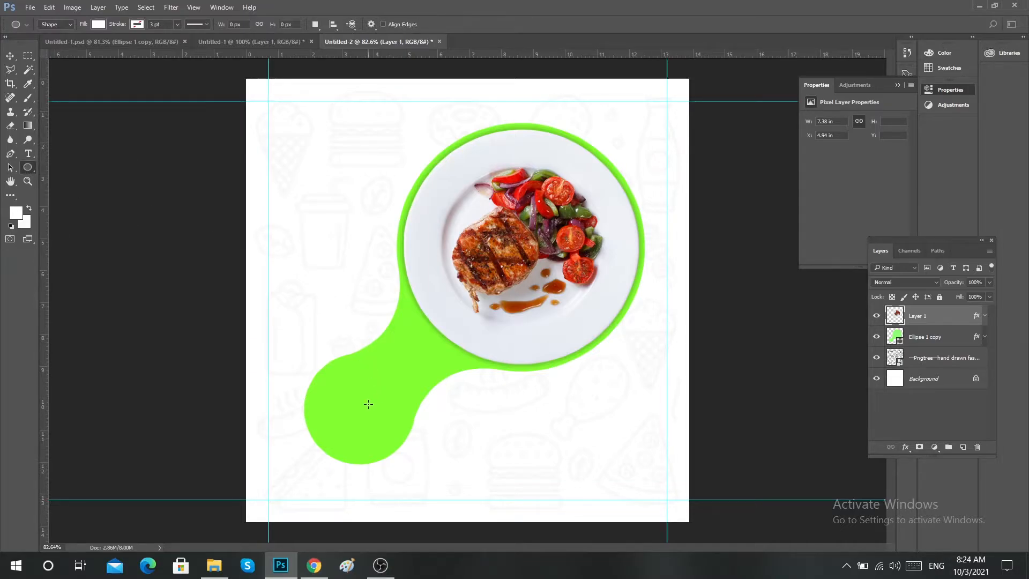
drag(350, 396, 453, 440)
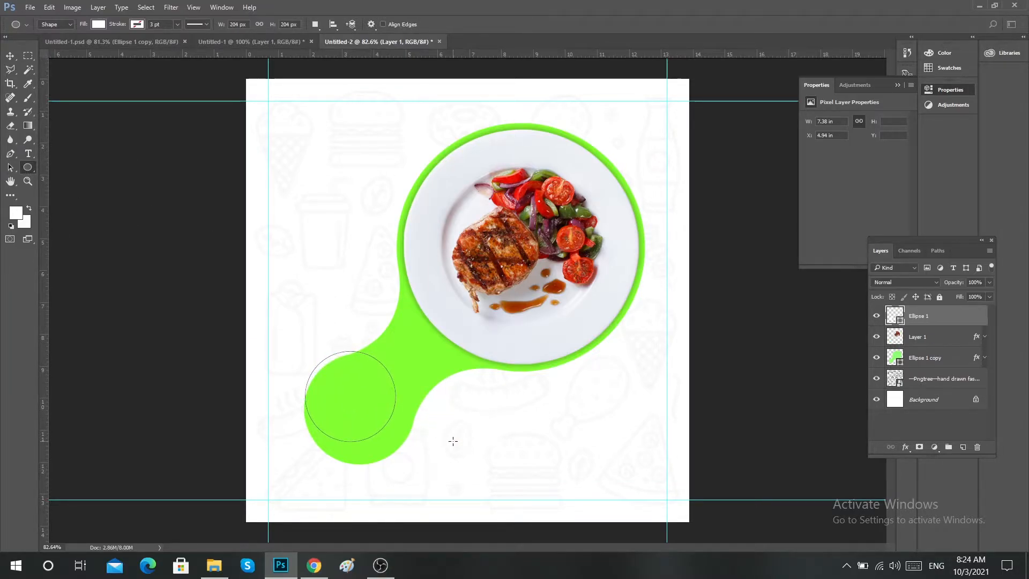
Centre the white circle on the green shape's small round end and scale it to about 220 px wide.
click(10, 55)
mouse_move(365, 419)
mouse_down()
mouse_move(374, 441)
mouse_move(368, 430)
mouse_up()
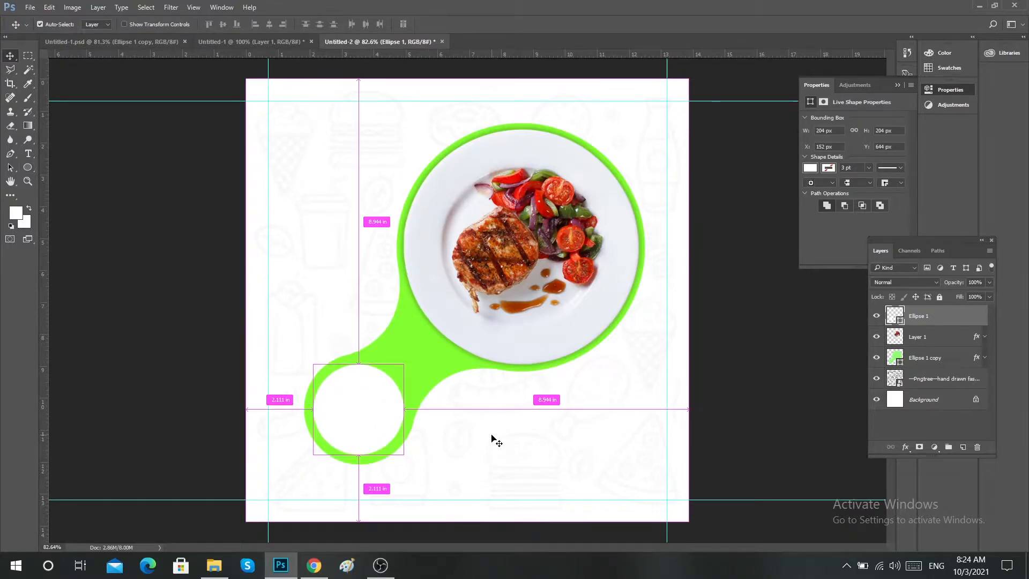
key(ctrl+t)
drag(405, 364, 412, 360)
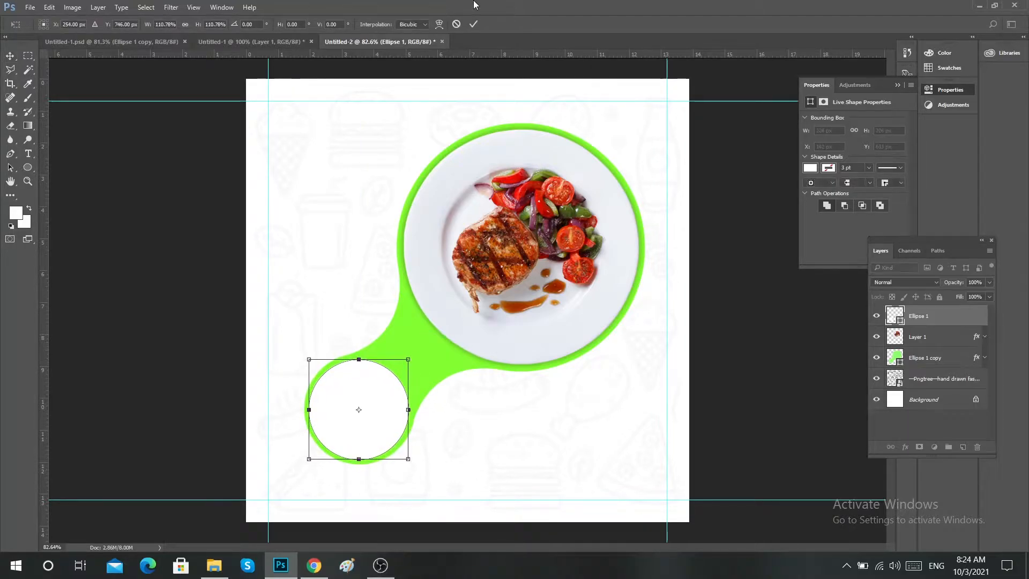
click(474, 24)
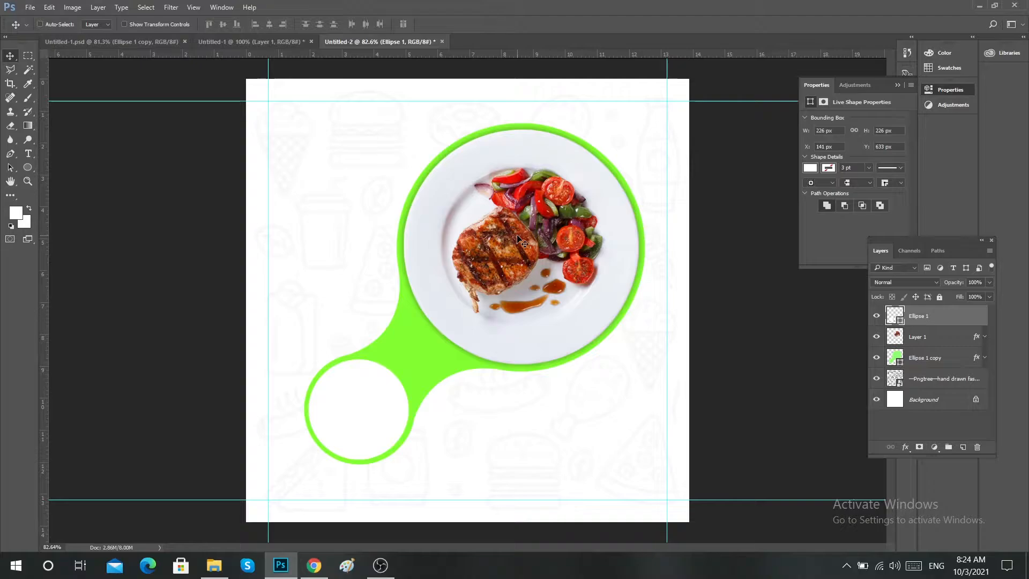
key(ctrl+t)
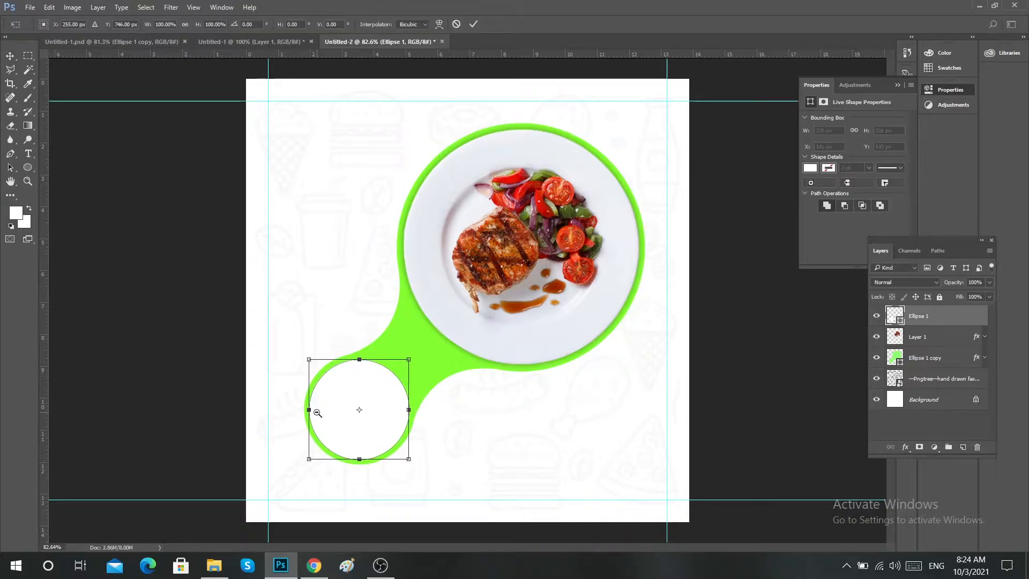
scroll(373, 402, up, 3)
drag(422, 344, 421, 345)
click(474, 24)
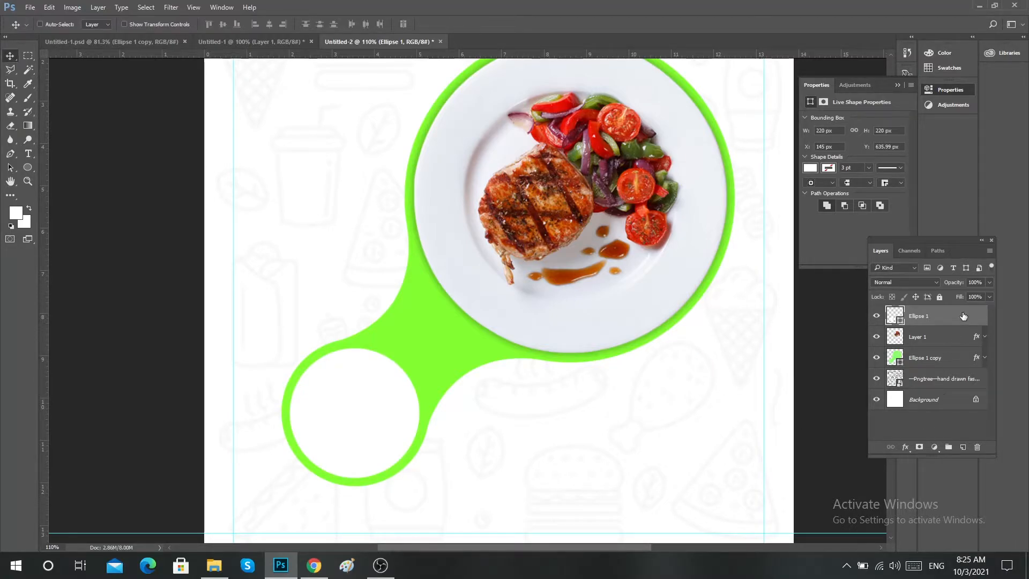
Add a black Drop Shadow to the white circle with 25% opacity, 0 px distance, 25% spread and 15 px size.
key(h)
double_click(949, 316)
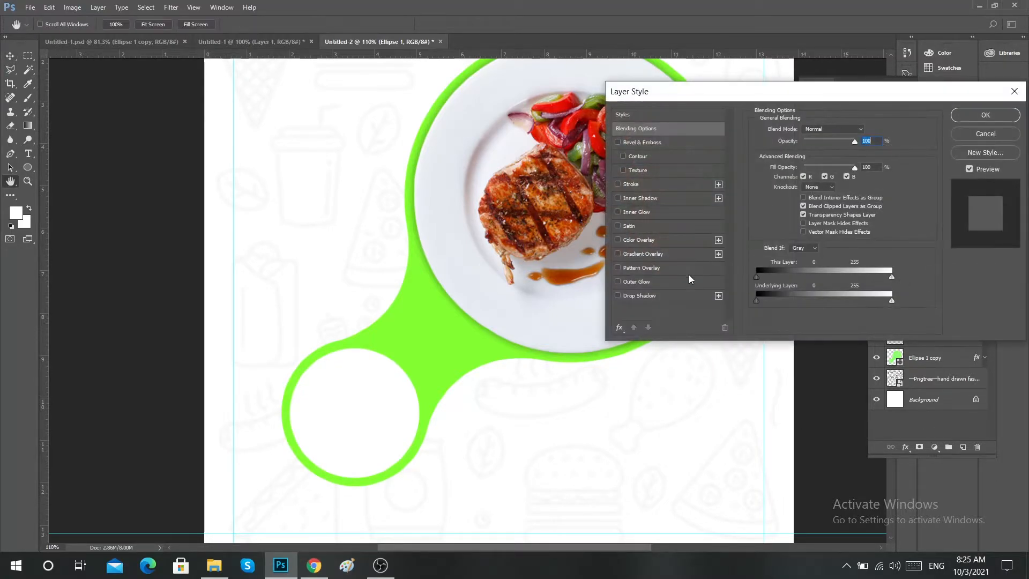
click(645, 298)
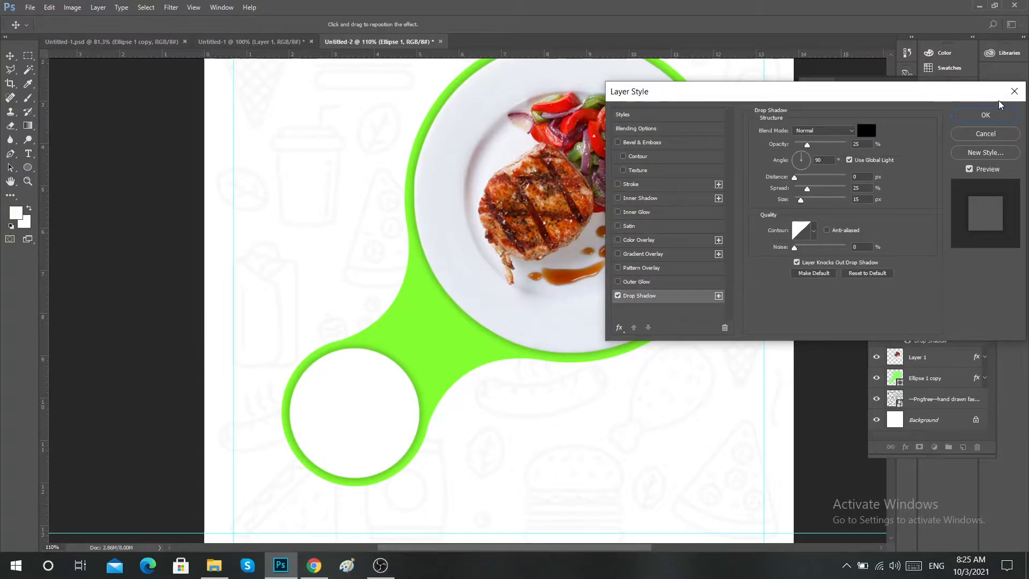
click(1000, 114)
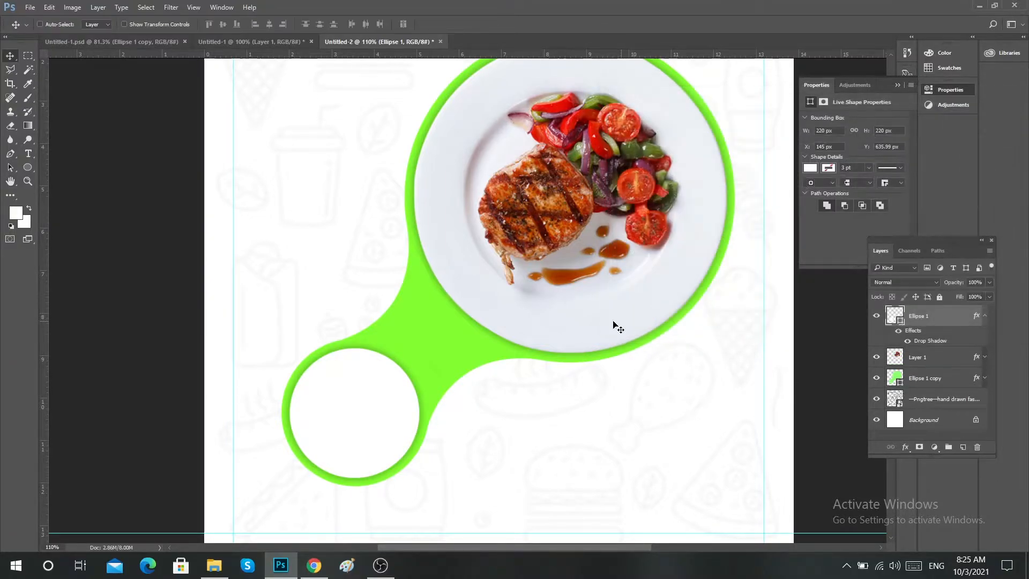
Draw a circle about 288 px wide over the canvas's upper-left corner with the Ellipse Tool.
right_click(530, 327)
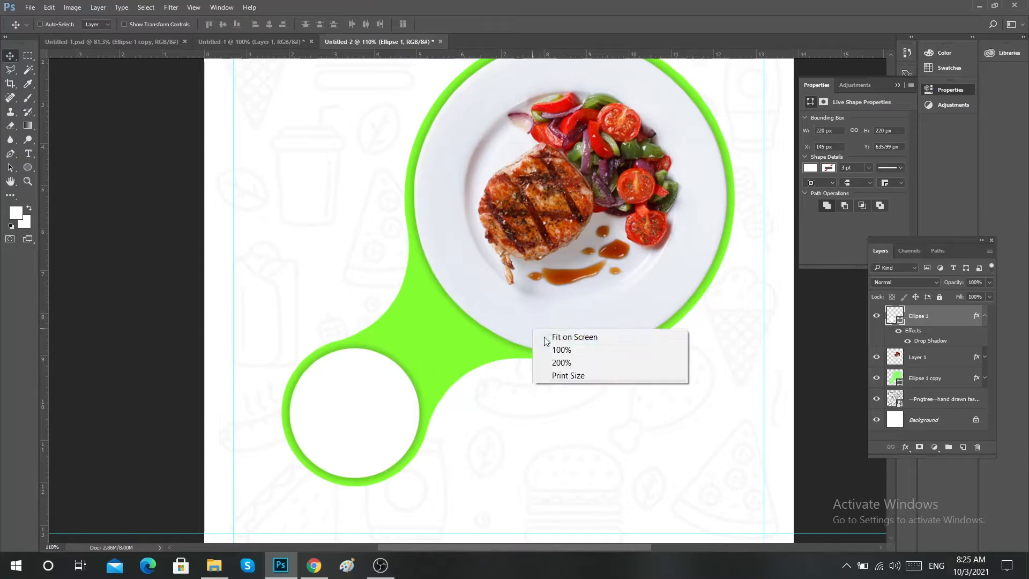
click(547, 346)
scroll(475, 269, up, 2)
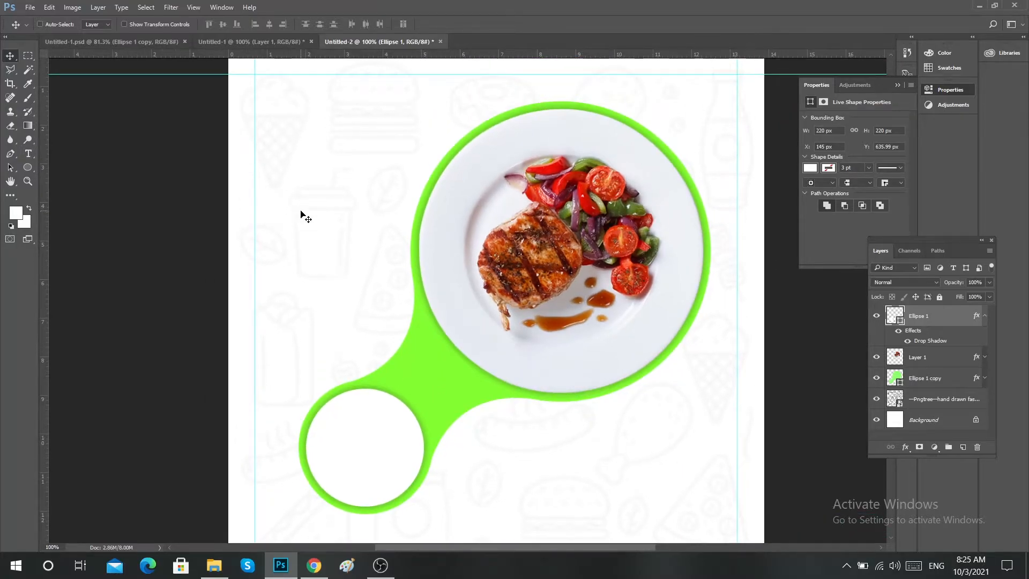
click(27, 167)
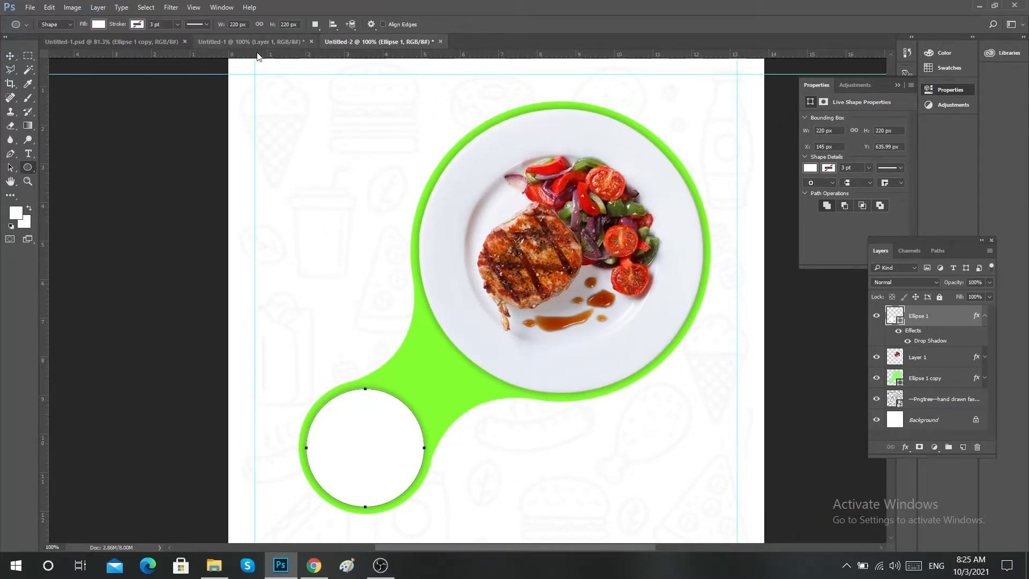
drag(283, 102, 453, 178)
Fill the corner circle with the shape's green #83ff30 and move it further off the canvas's upper-left corner.
click(98, 24)
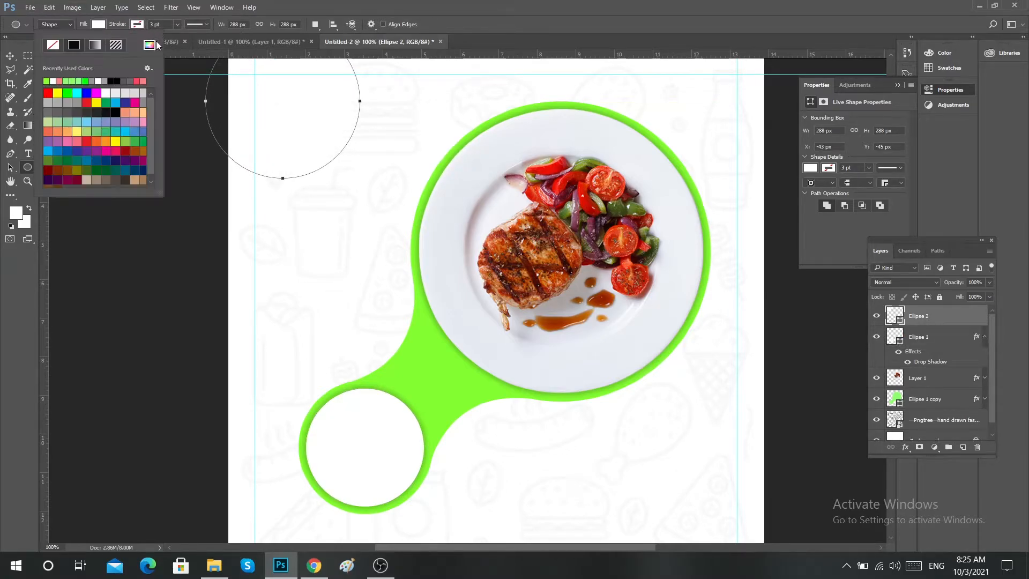
click(152, 47)
click(409, 370)
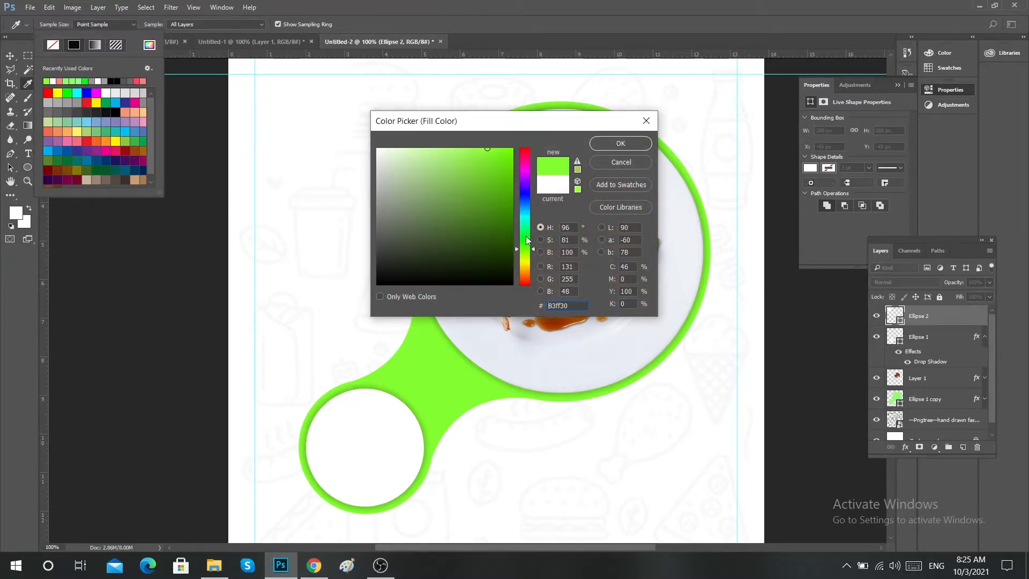
click(620, 143)
scroll(283, 157, up, 1)
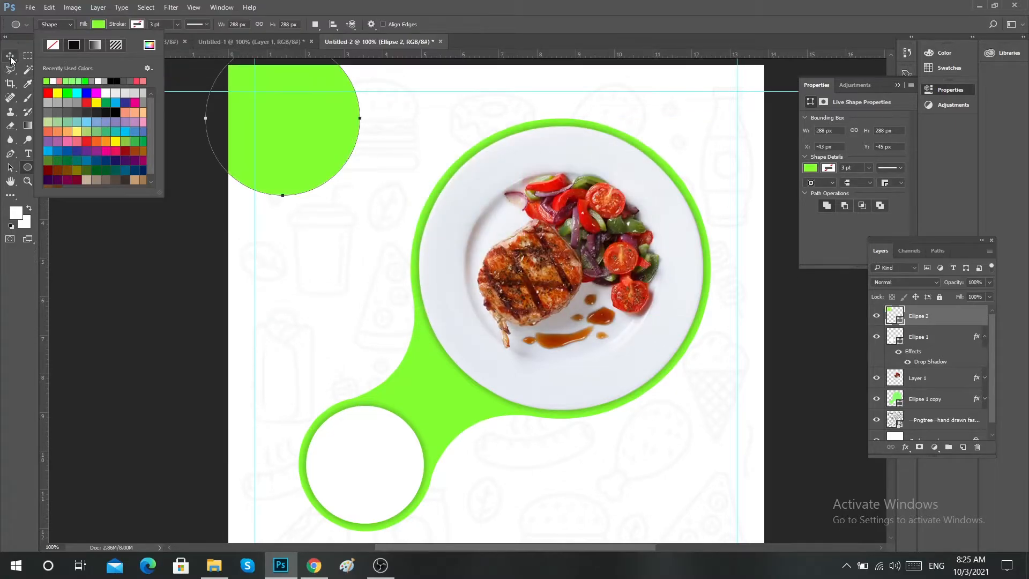
key(v)
drag(326, 142, 307, 102)
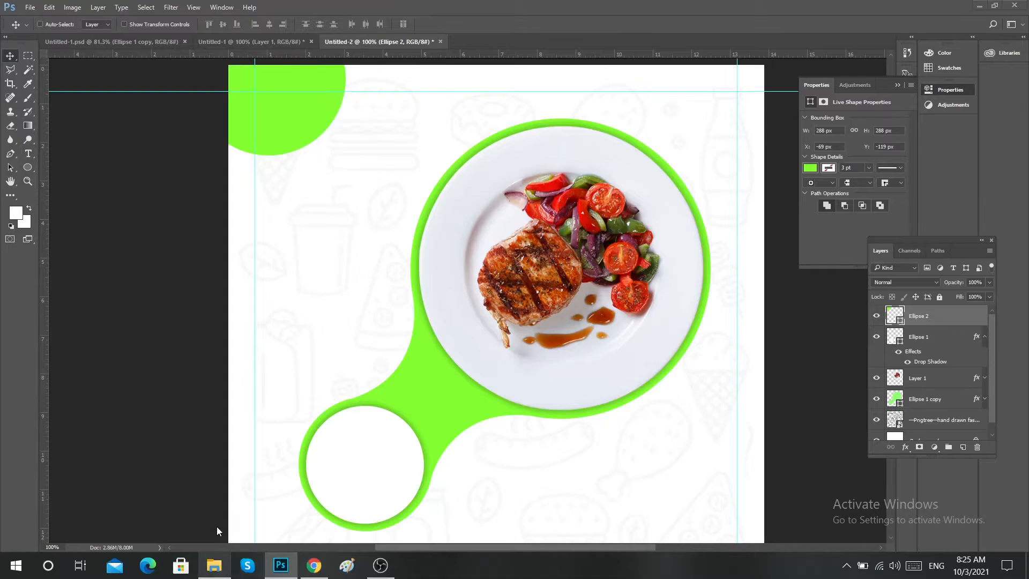
Place the Logo Here image from the file folder, scale it to about 23% and position it on the green corner circle.
click(214, 566)
drag(265, 279, 298, 118)
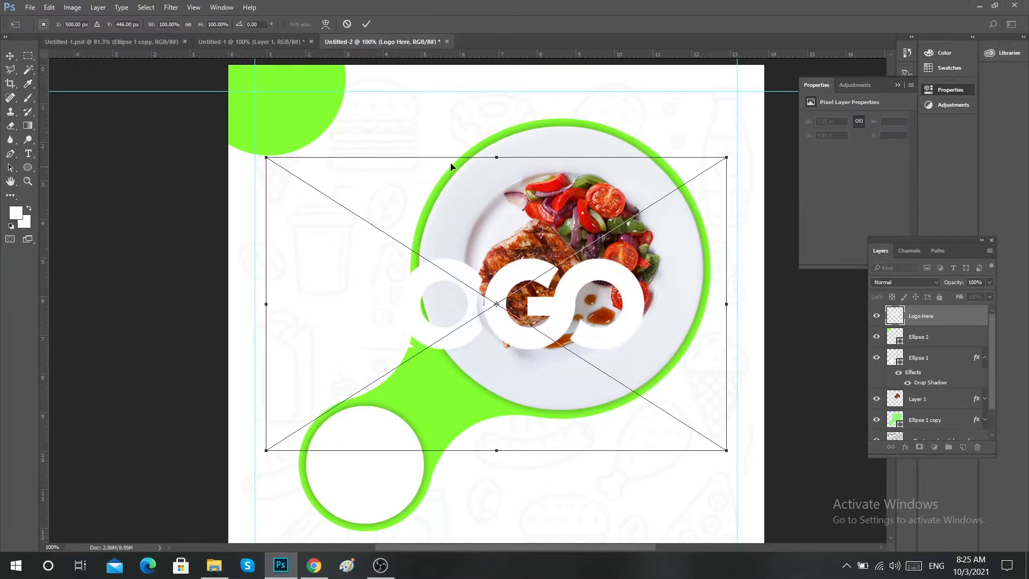
drag(727, 156, 562, 262)
drag(525, 308, 318, 104)
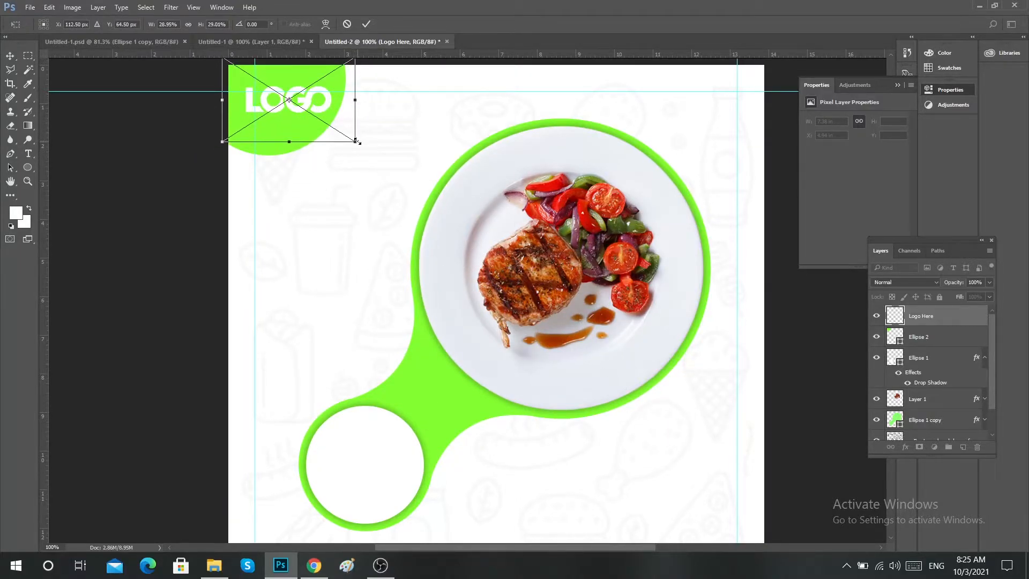
drag(358, 142, 342, 133)
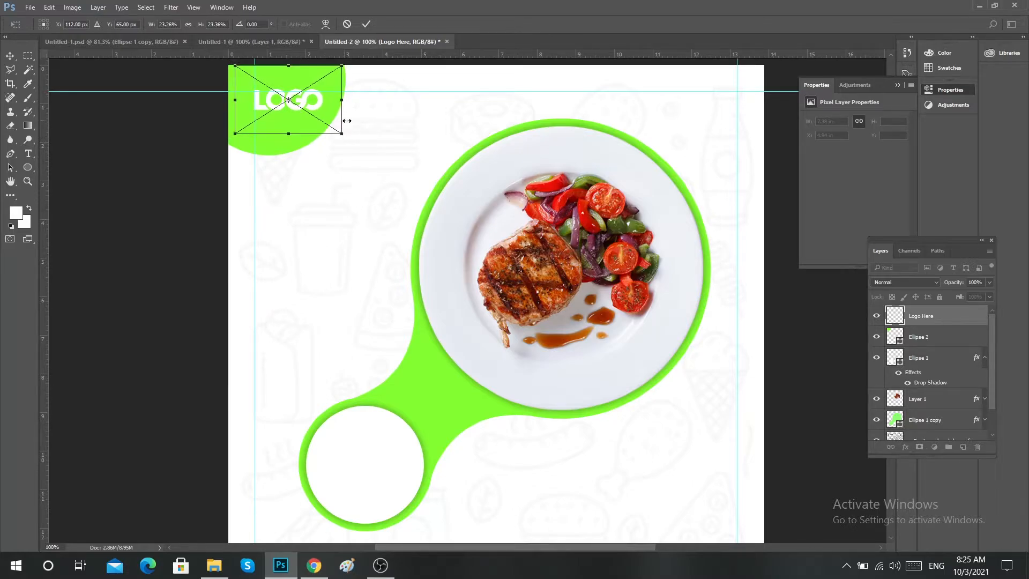
click(365, 24)
Align the logo with the top and left margin guides and shift the green corner circle slightly right behind it.
scroll(277, 86, up, 3)
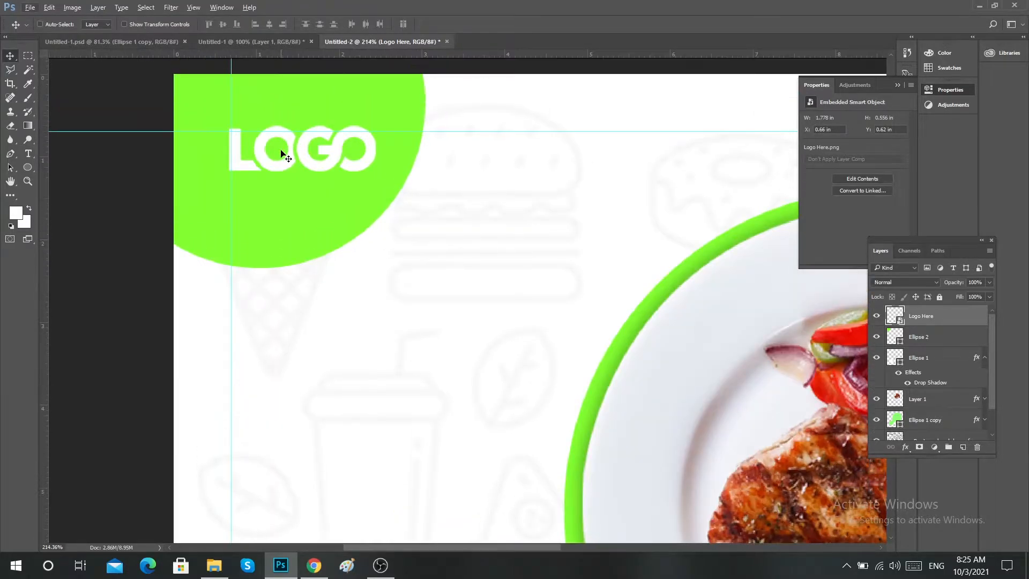
drag(281, 155, 284, 160)
scroll(252, 133, up, 3)
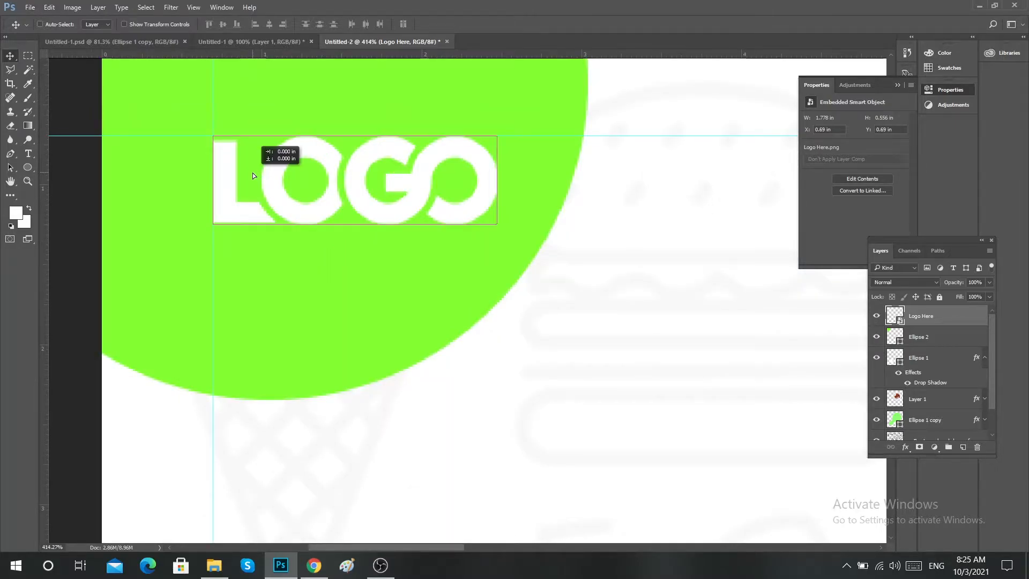
right_click(340, 184)
click(356, 191)
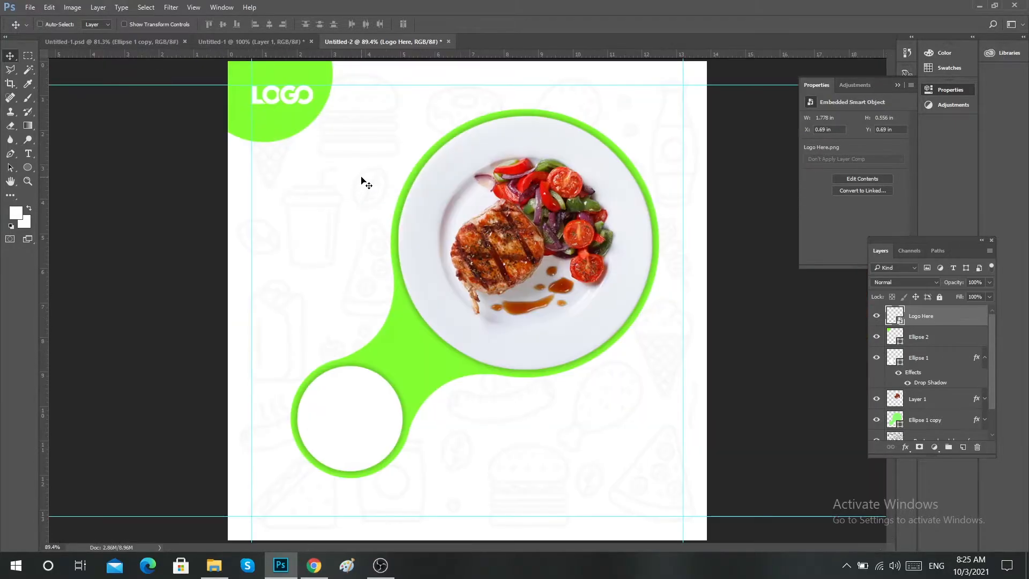
key(ctrl)
mouse_move(301, 129)
mouse_down()
mouse_move(301, 119)
mouse_move(296, 126)
mouse_up()
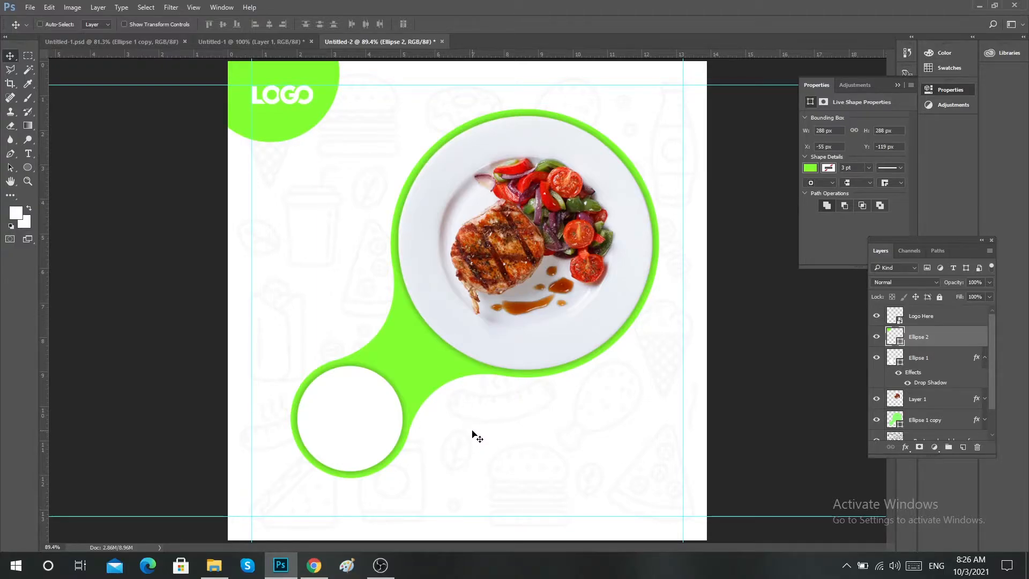
Add the text "50%" in 30 pt black Arial below the plate, on a layer directly above the white circle.
key(ctrl)
ctrl+click(379, 432)
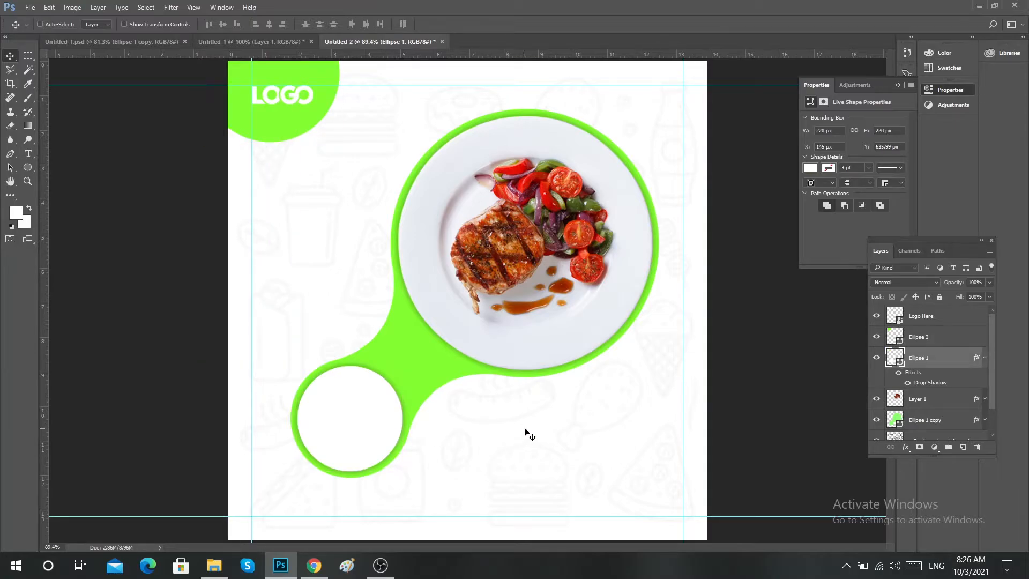
key(t)
click(465, 445)
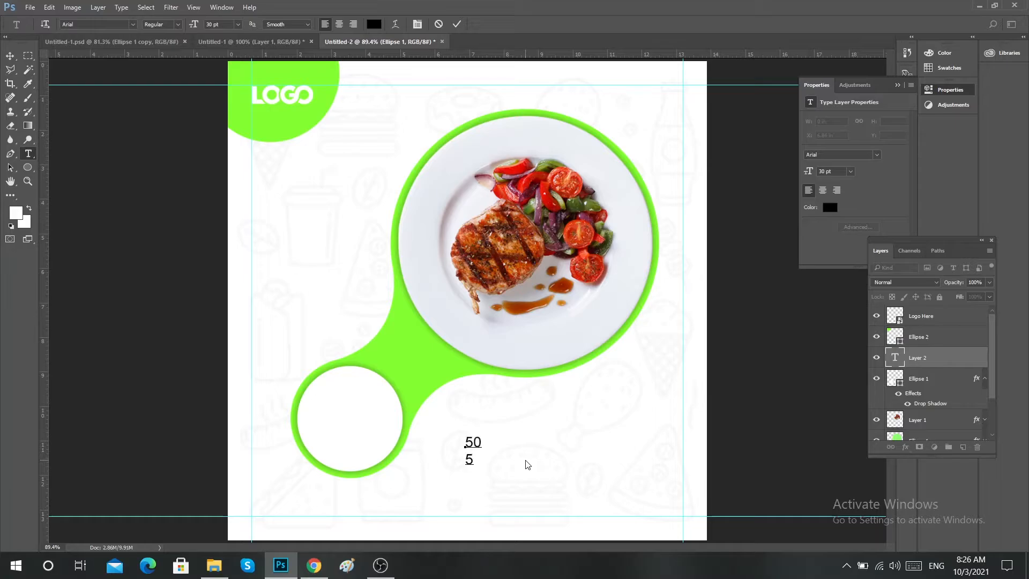
text(50%)
Set the 50% text's size to 47 pt and move it into the upper half of the white circle.
key(ctrl+a)
key(Up)
key(Up)
key(Up)
key(Up)
key(Up)
key(Up)
key(Up)
key(Up)
key(Up)
key(Up)
key(Up)
key(Up)
key(Up)
key(Up)
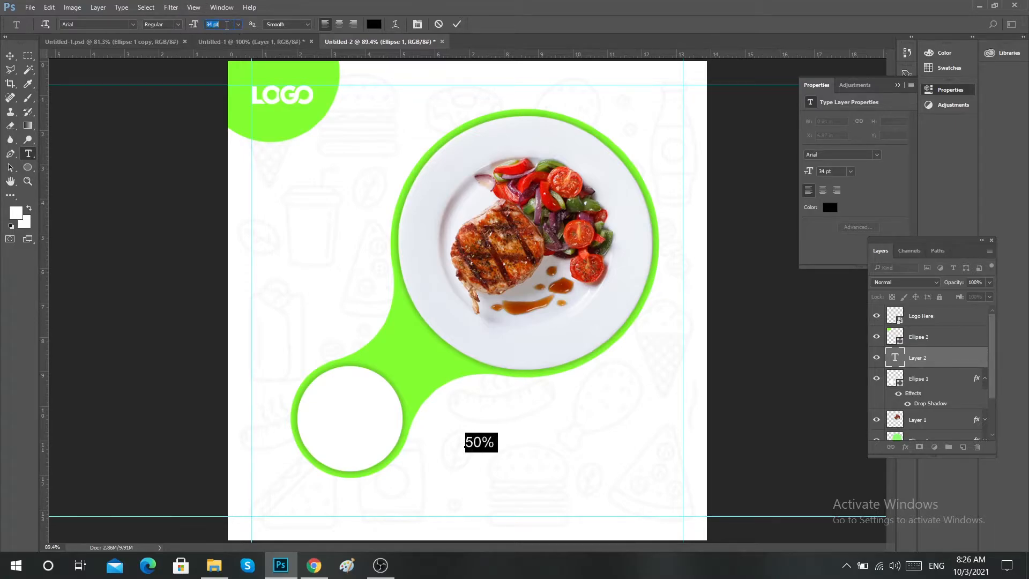
key(Up)
key(Up)
key(Up)
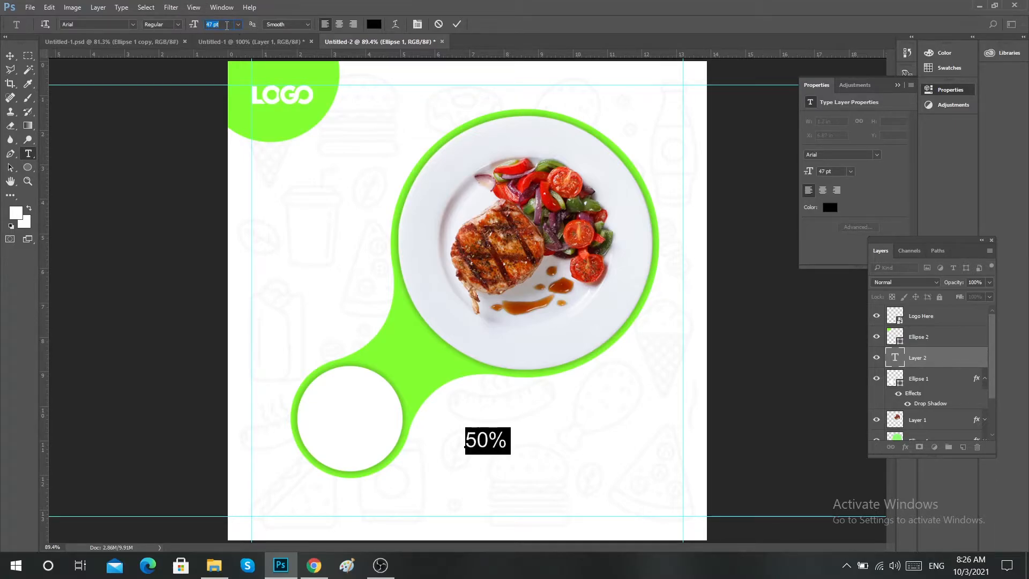
click(456, 23)
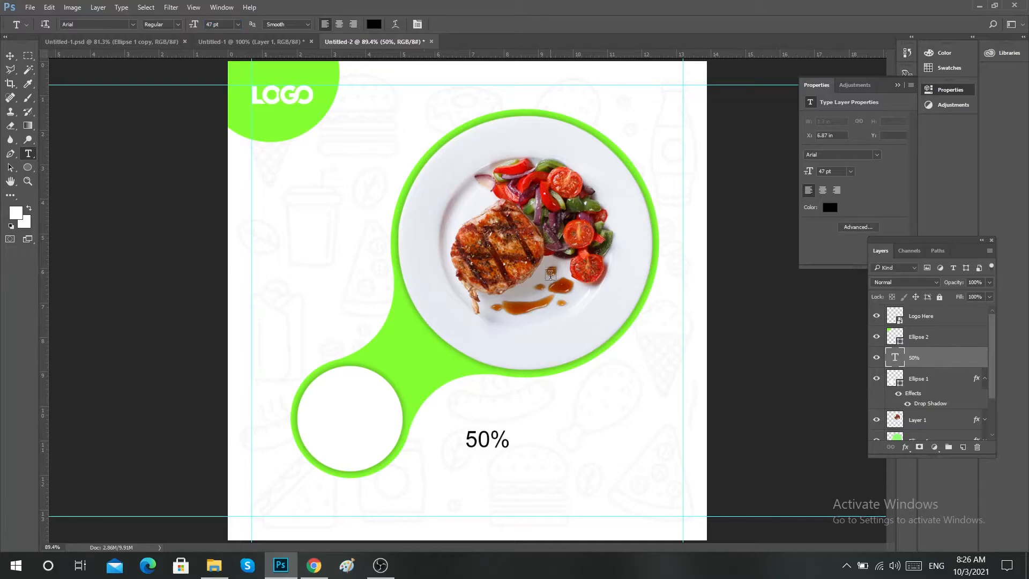
key(v)
drag(503, 442, 356, 403)
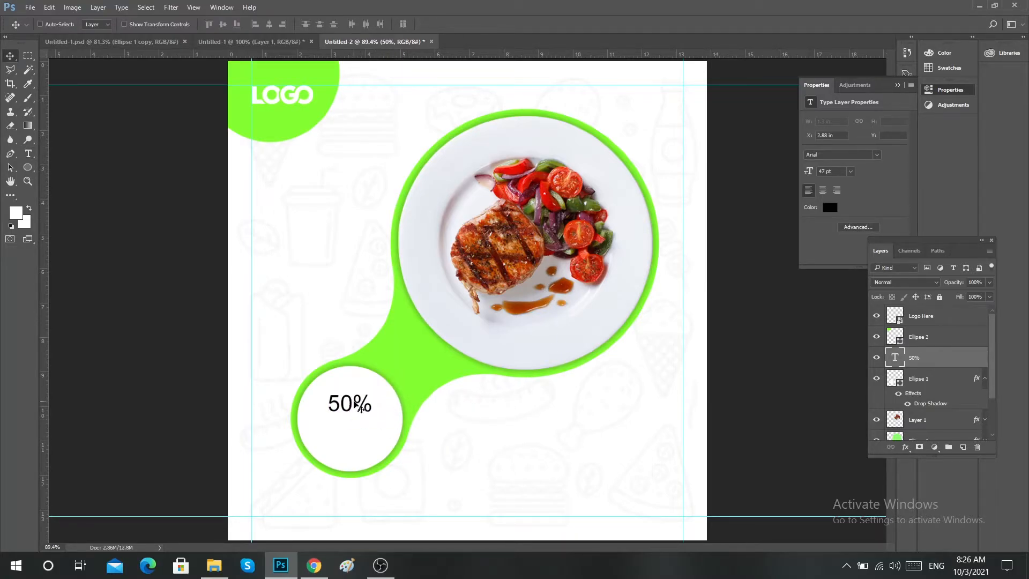
Change the 50% text's font style to Arial Bold.
key(t)
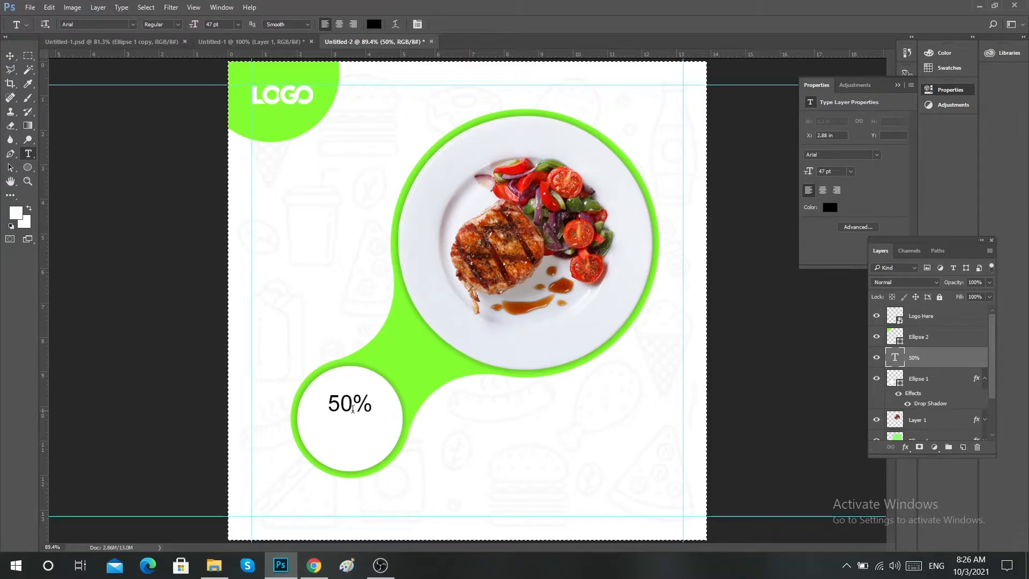
click(351, 407)
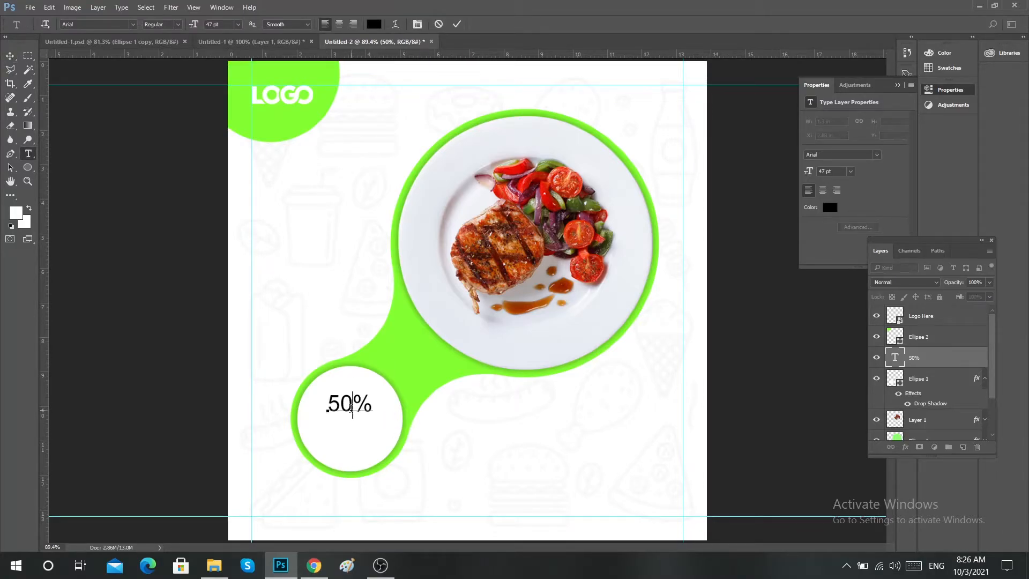
key(ctrl+a)
click(173, 25)
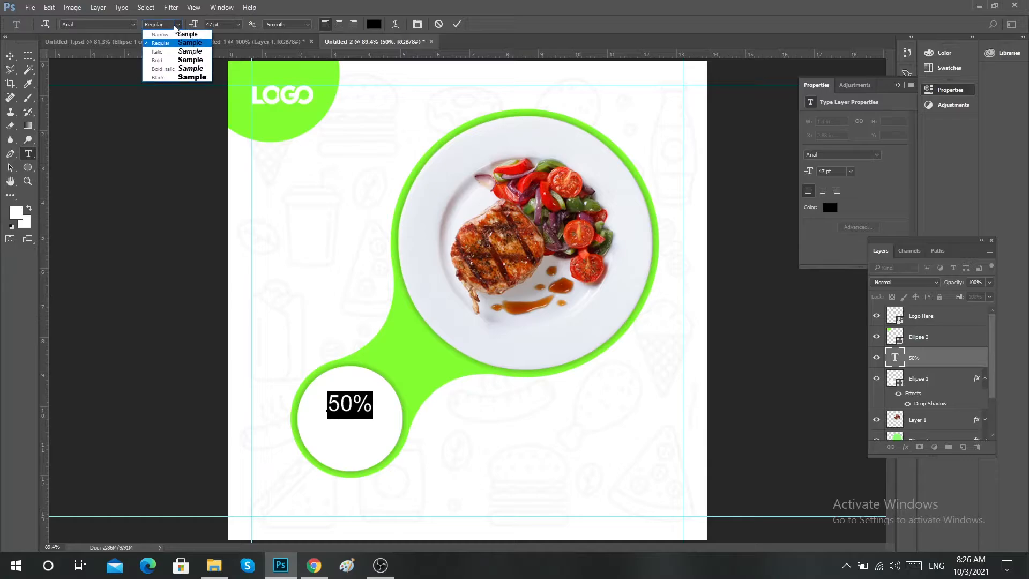
click(161, 61)
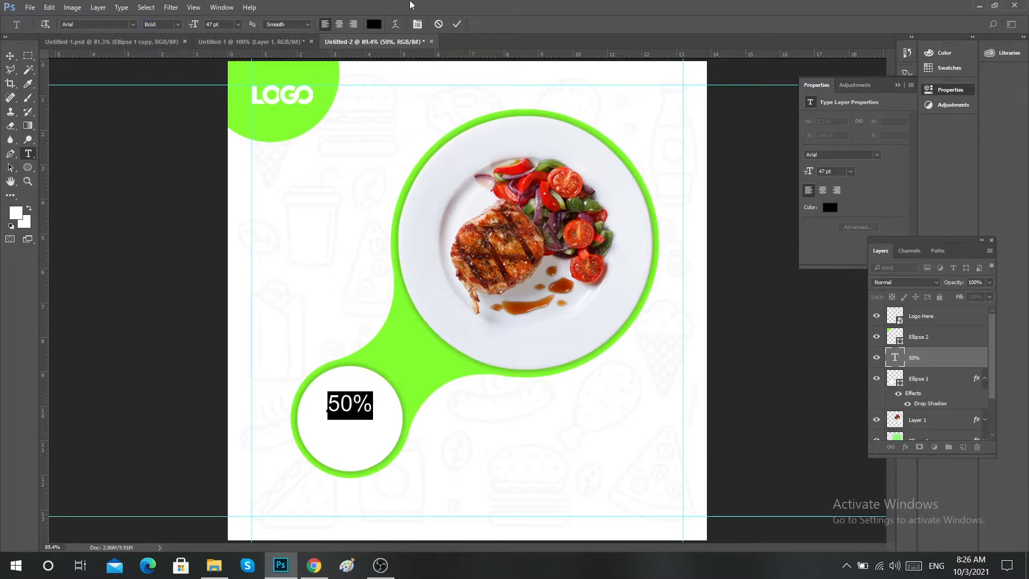
click(458, 25)
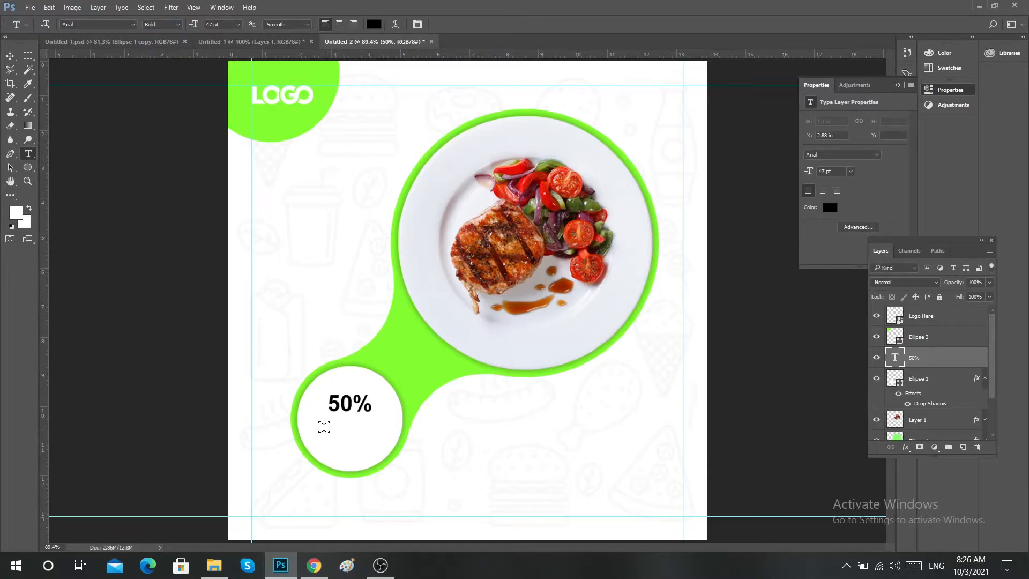
Add the text "discount" in 47 pt Arial Regular and place it directly beneath 50% inside the white circle.
click(350, 452)
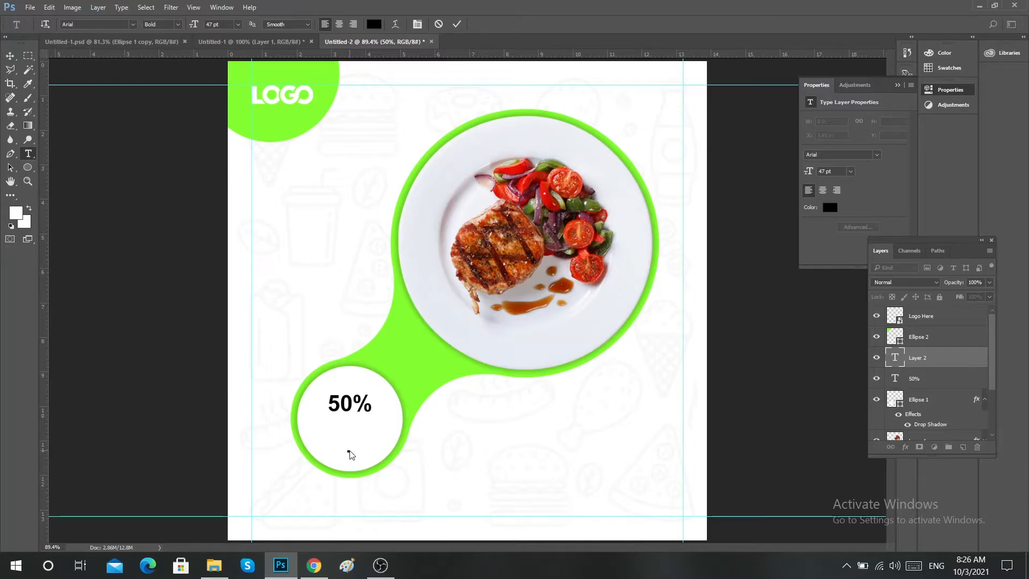
text(discount)
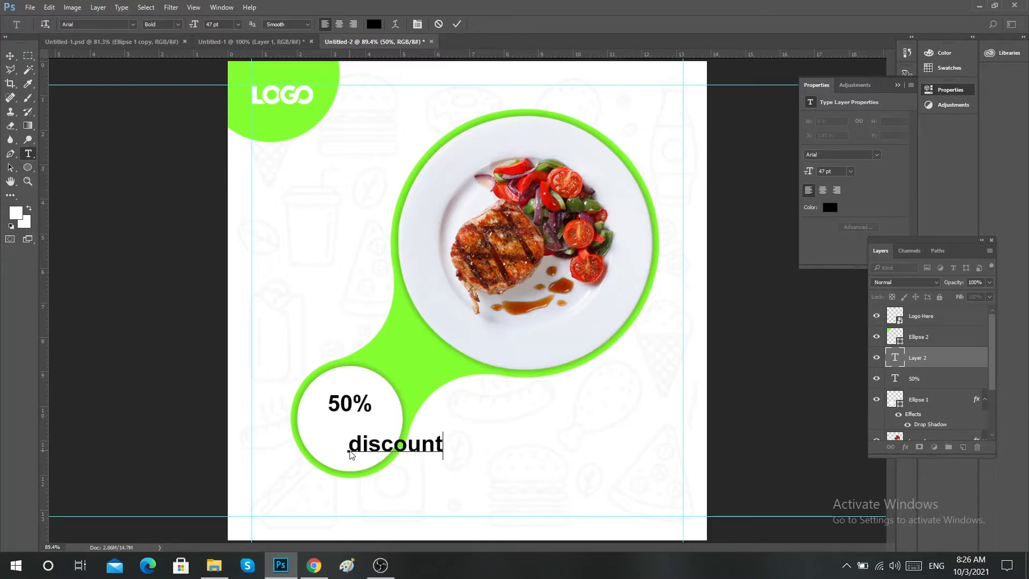
key(ctrl+a)
click(177, 24)
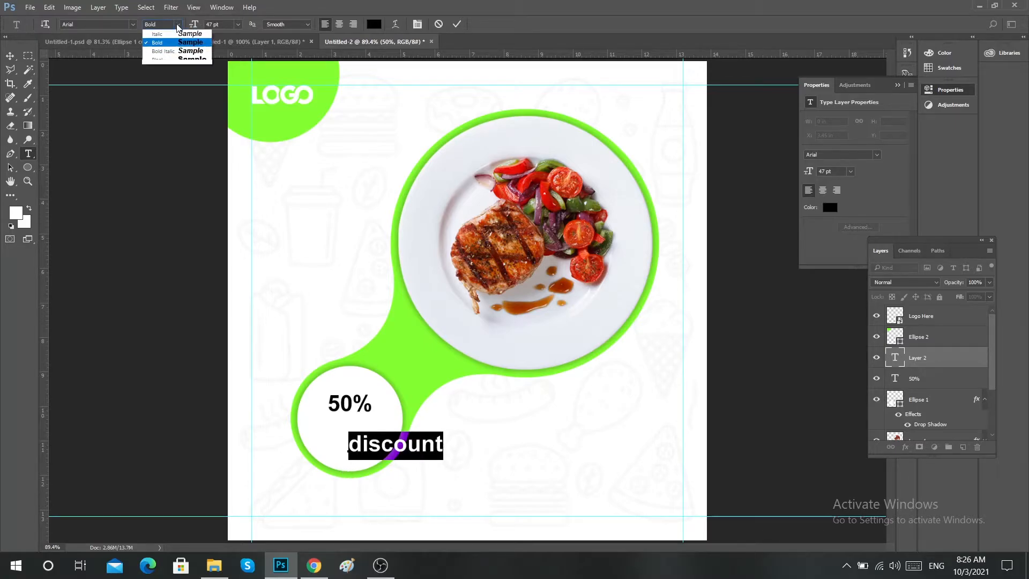
click(170, 43)
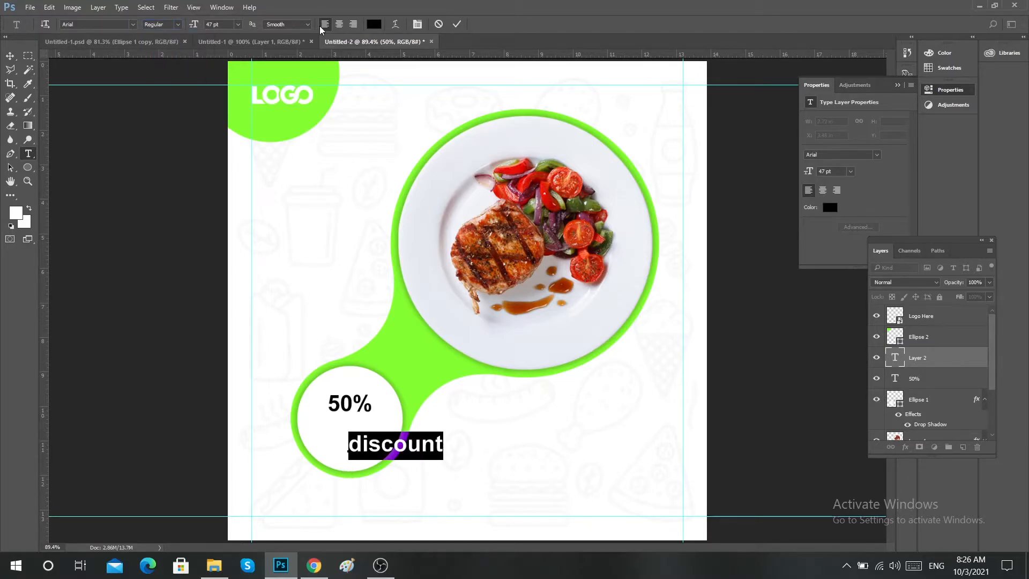
click(454, 24)
key(v)
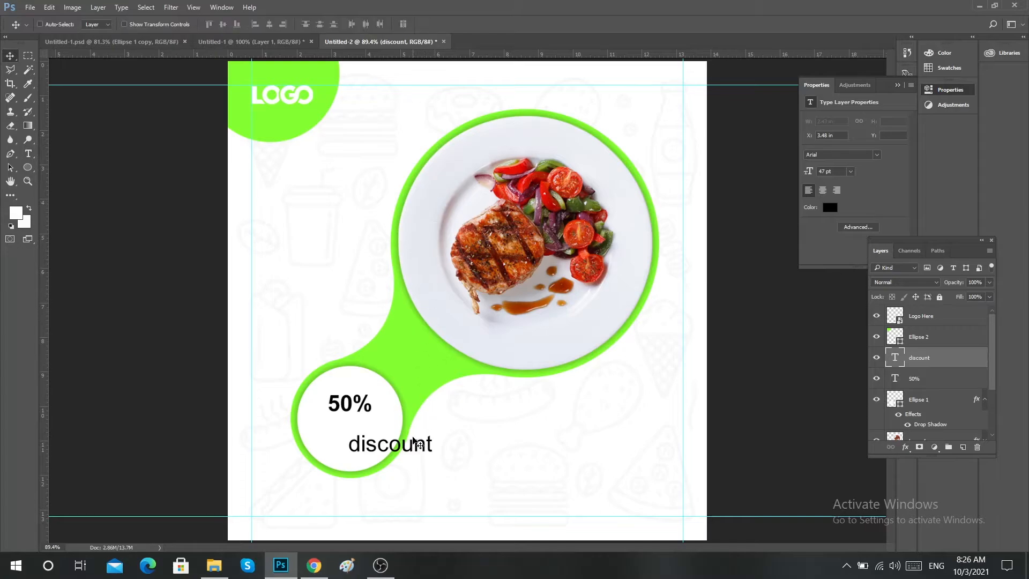
drag(401, 444, 368, 429)
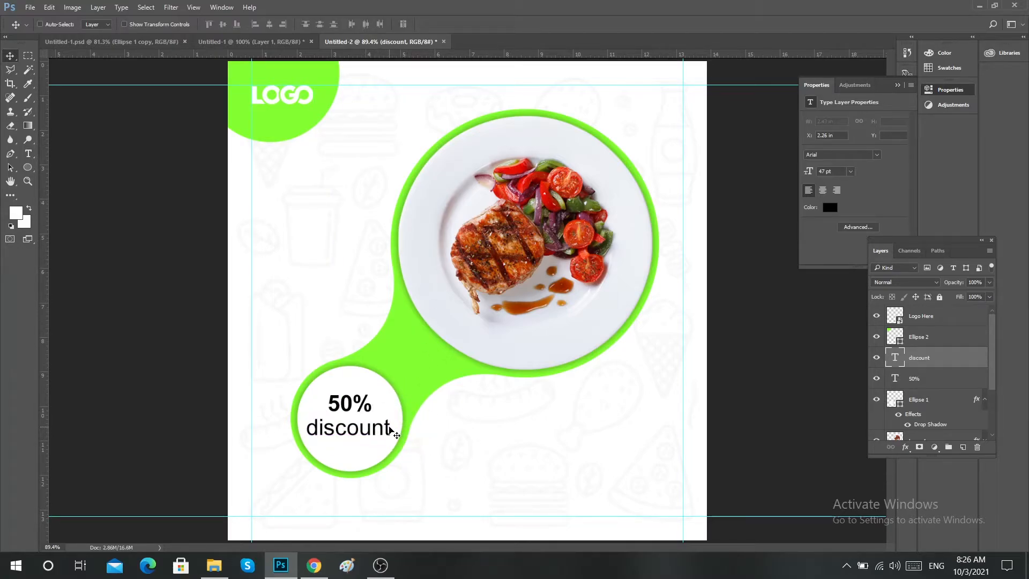
Center the discount and 50% texts horizontally within the white circle.
ctrl+click(899, 403)
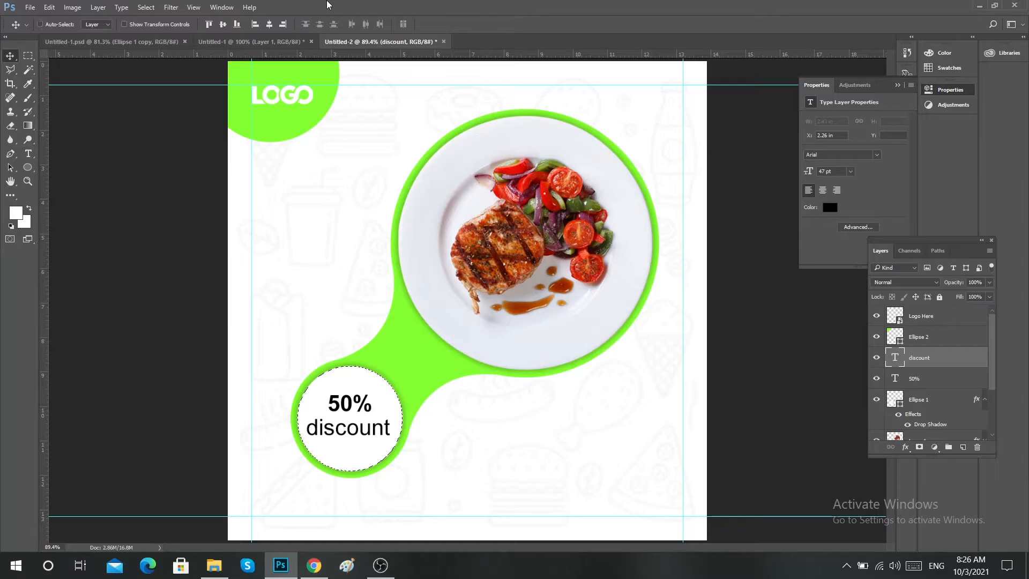
click(269, 25)
key(alt+bracketleft)
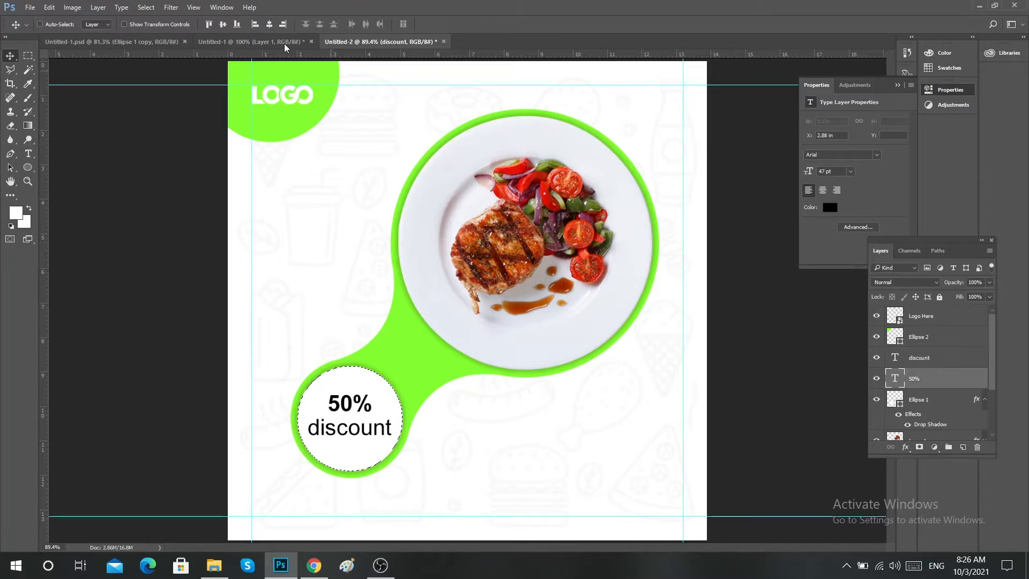
click(270, 24)
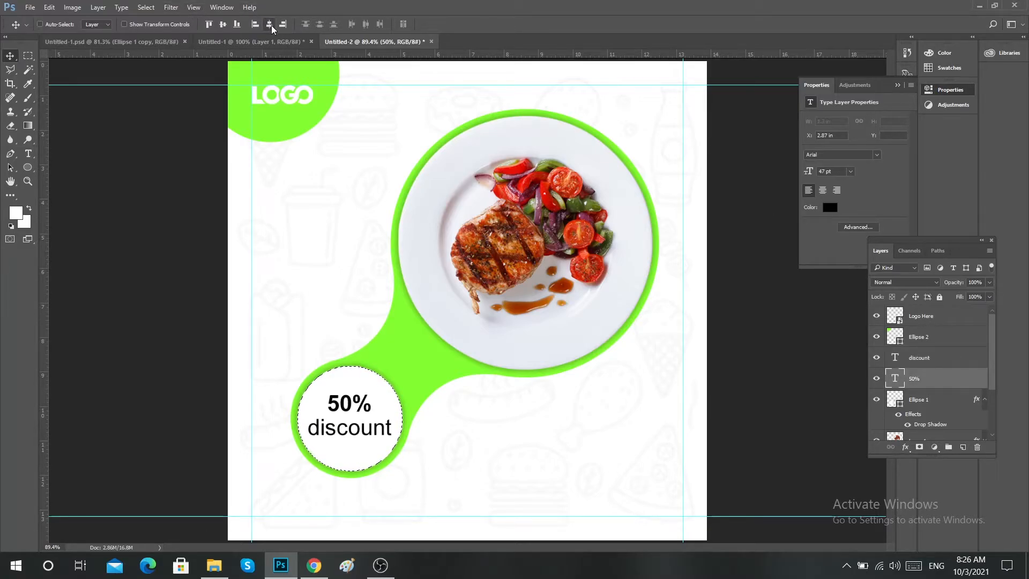
key(ctrl+d)
Group the 50% and discount layers and center the group vertically in the white circle, raised slightly.
shift+click(929, 358)
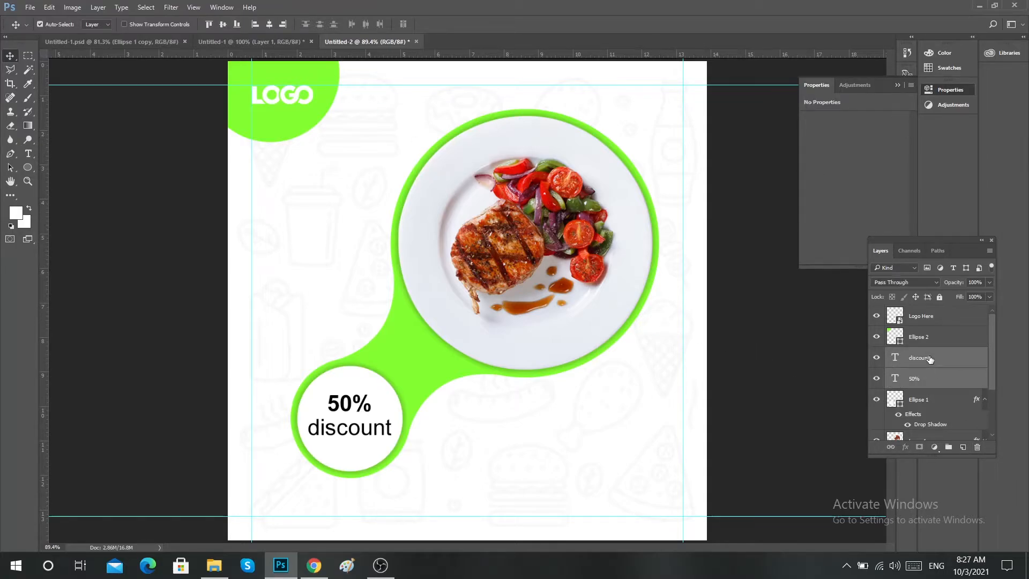
key(ctrl+g)
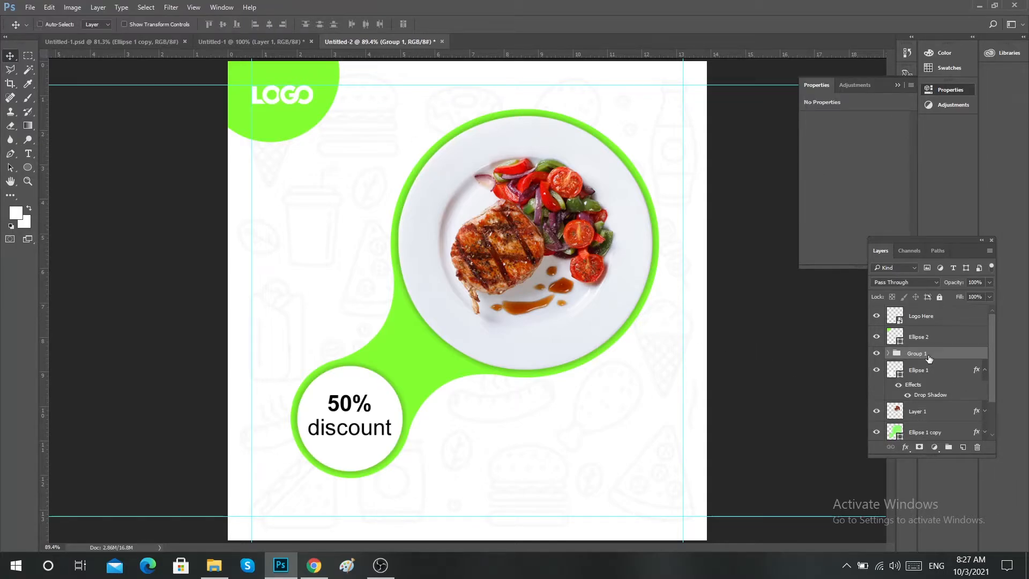
click(984, 369)
ctrl+click(906, 374)
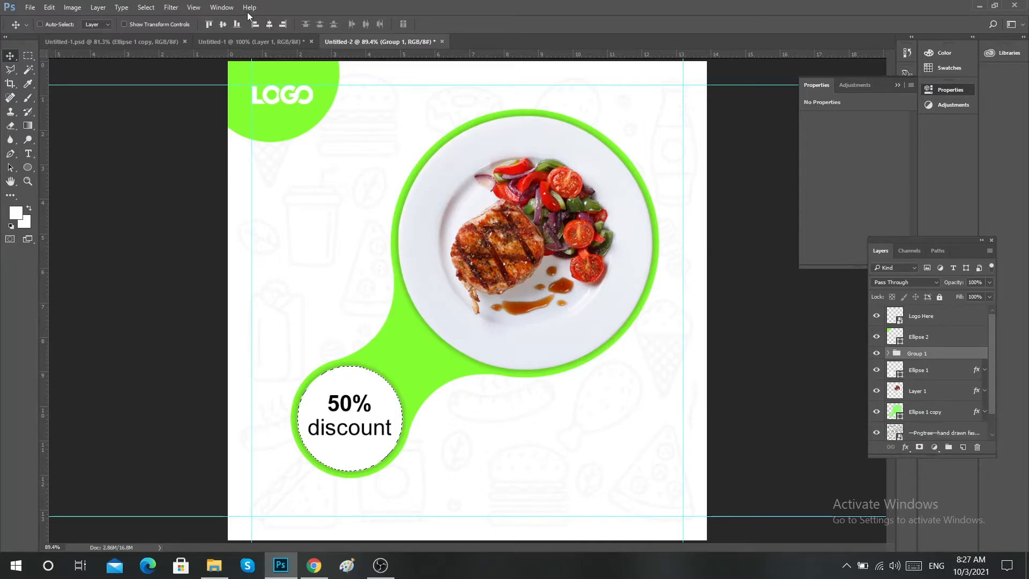
click(218, 24)
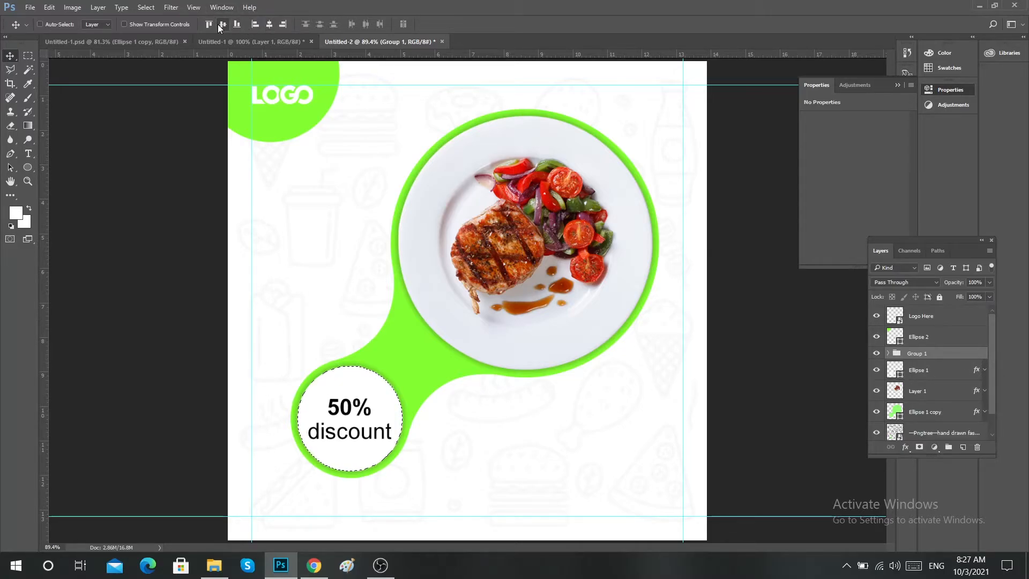
key(ctrl+d)
drag(355, 430, 356, 427)
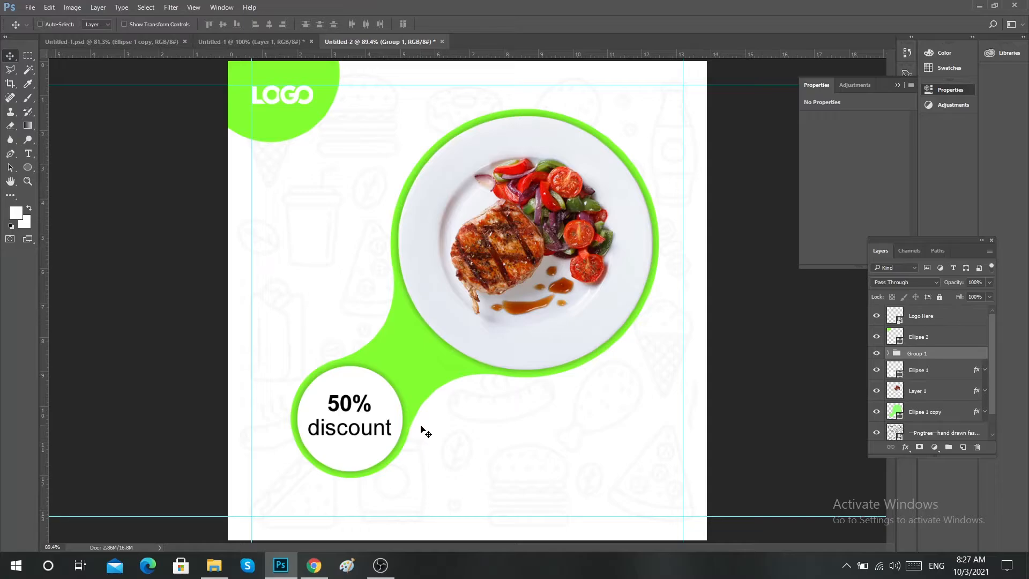
Add the text "Healthy" in 47 pt black Arial Regular below the plate, beside the discount badge.
click(27, 154)
click(485, 417)
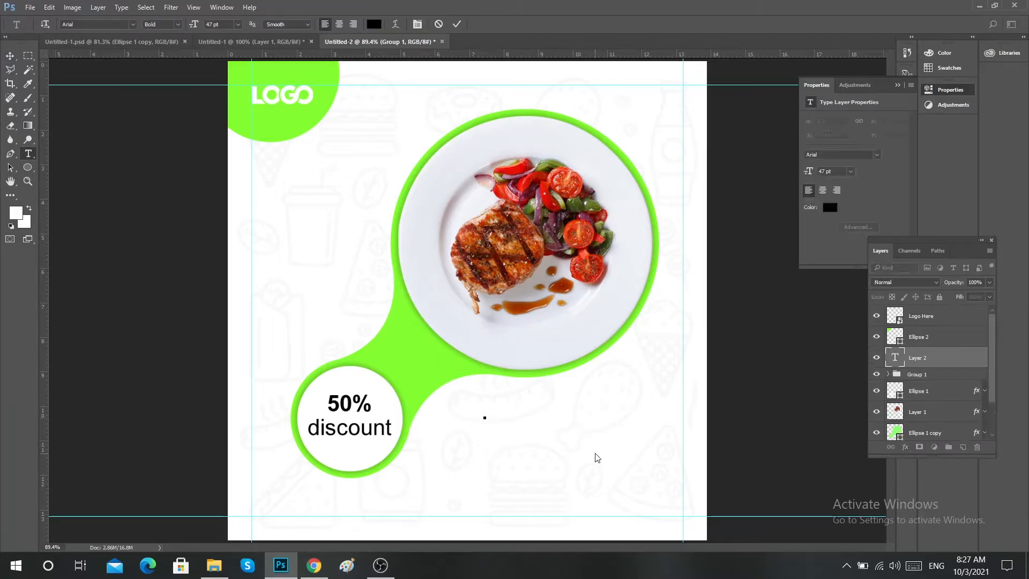
text(h)
key(BackSpace)
text(Hea thy)
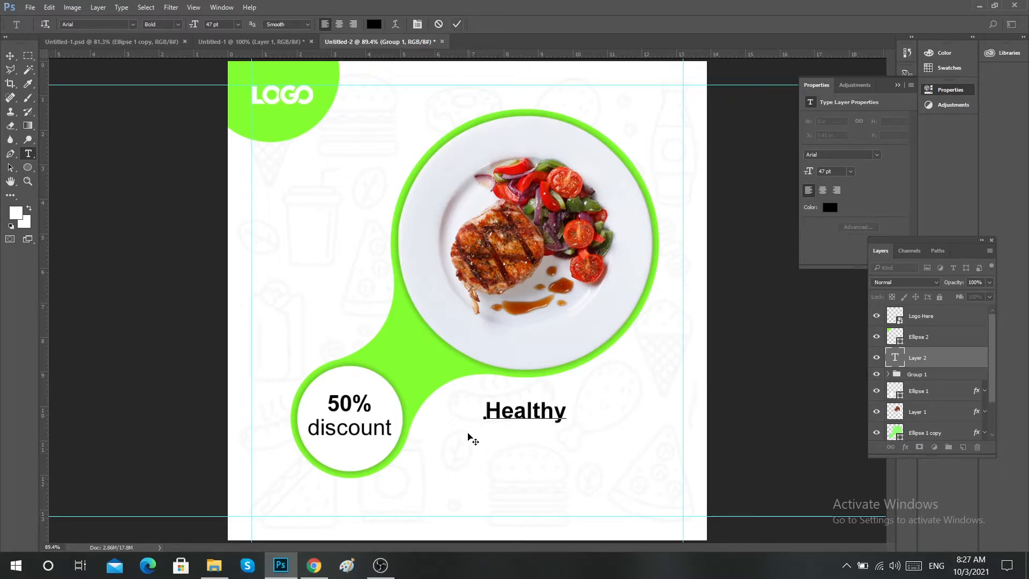
key(ctrl)
key(ctrl+a)
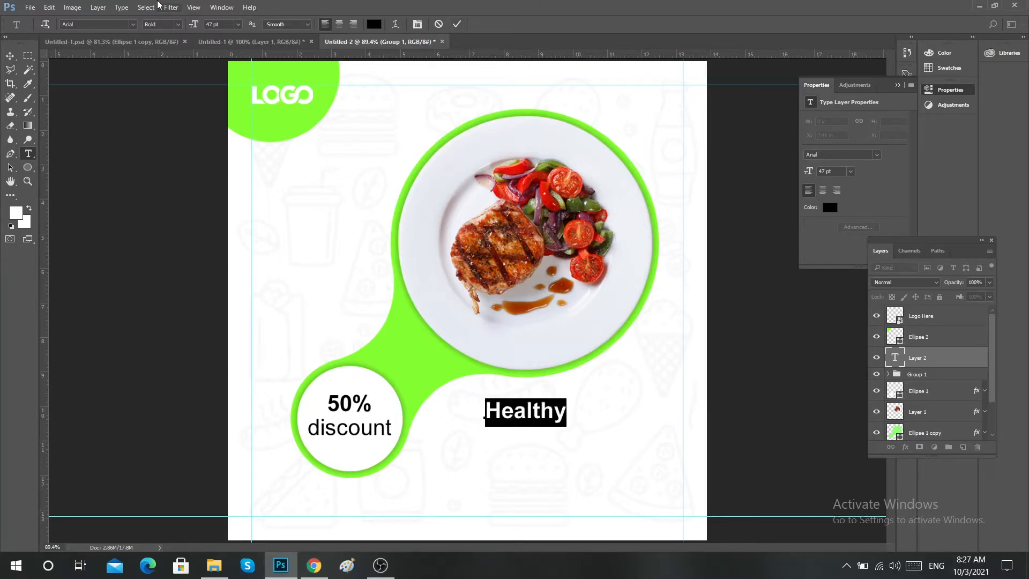
click(178, 24)
click(160, 43)
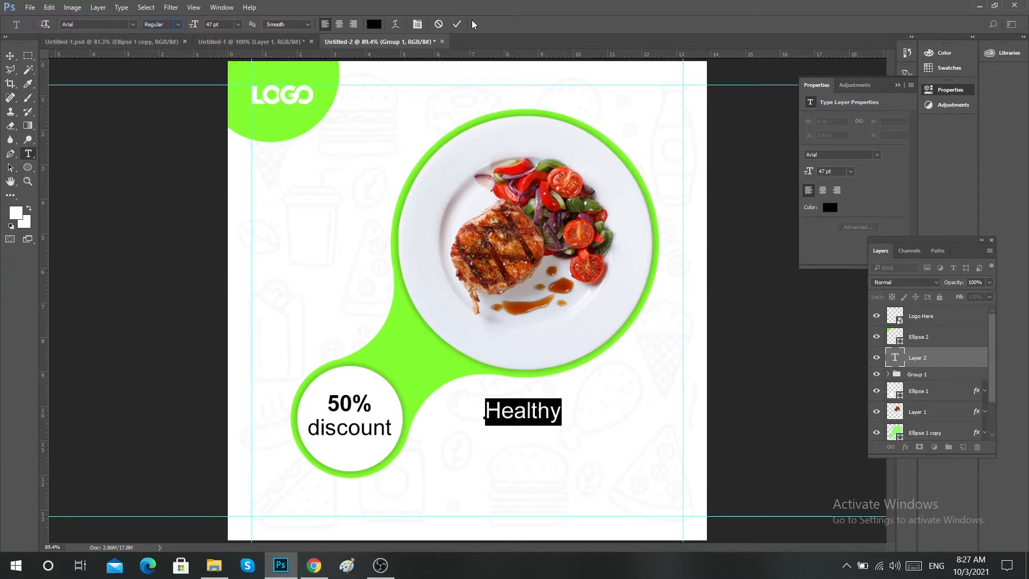
click(458, 23)
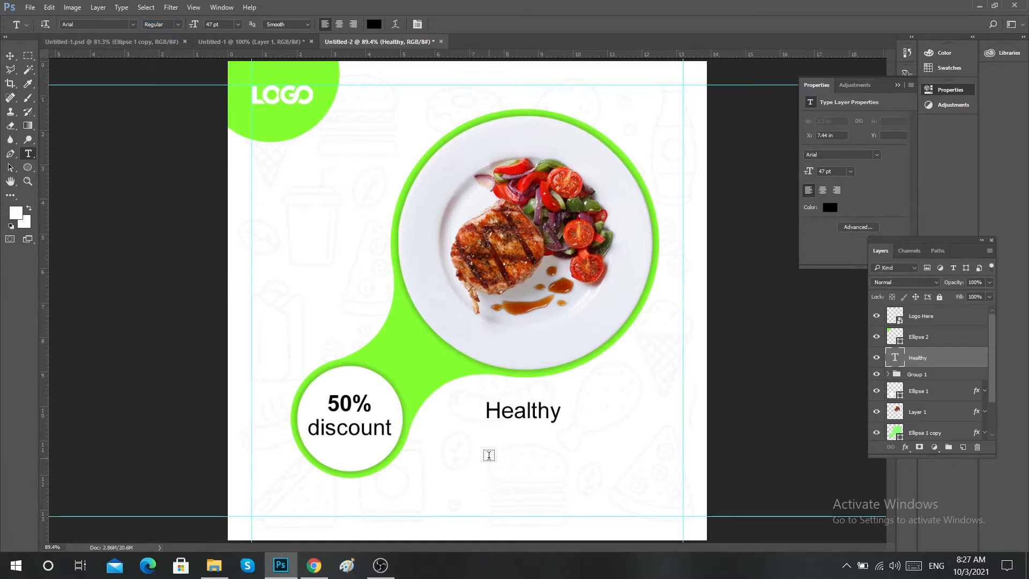
Add the text "FOOD" in 47 pt Arial Bold beneath Healthy, on its own layer.
click(486, 456)
text(F)
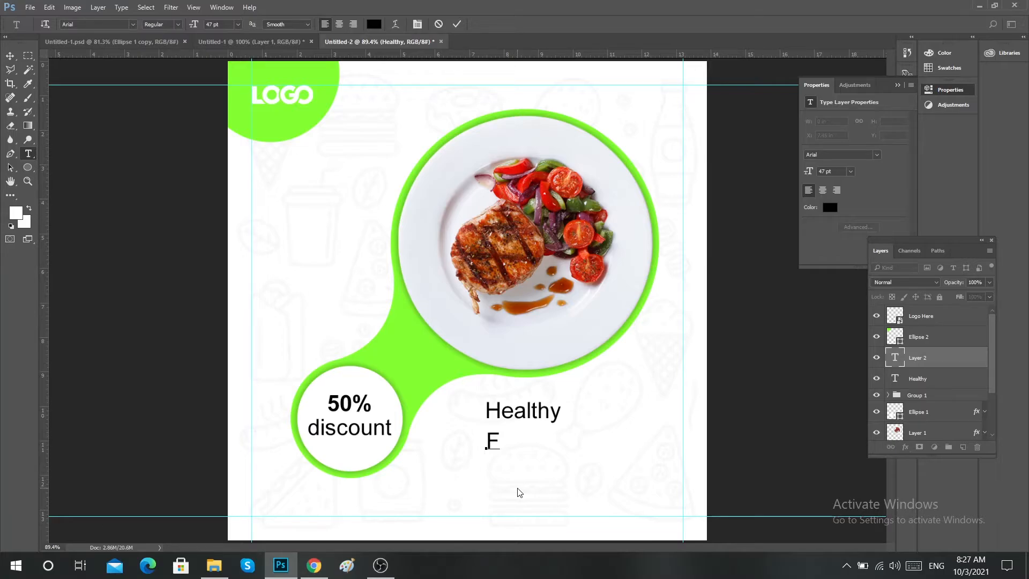
text(OOD)
key(ctrl+a)
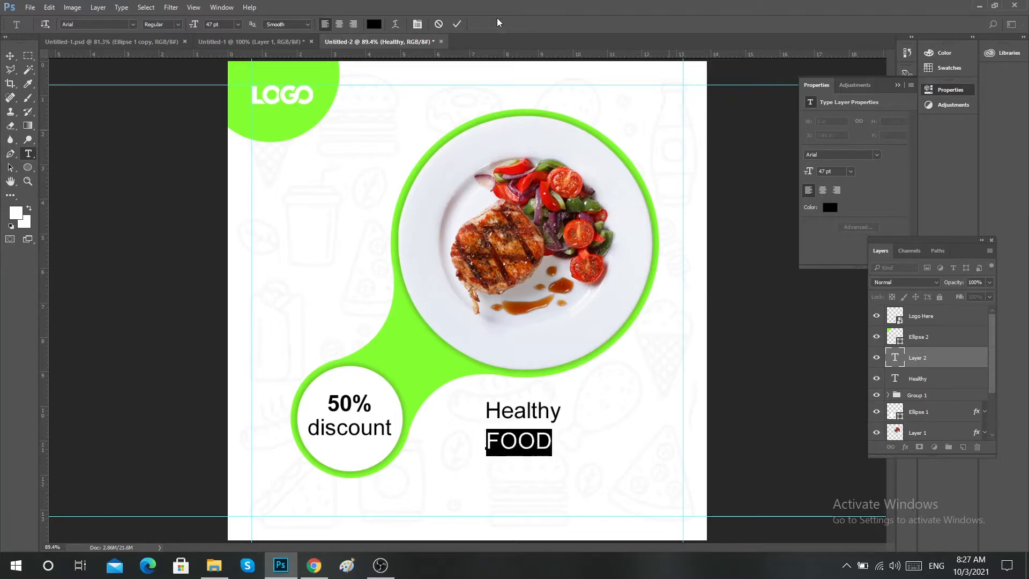
click(172, 24)
click(160, 60)
click(462, 24)
Scale the FOOD text up to about 120 pt and move Healthy so it sits just above, flush with FOOD's left edge.
key(ctrl+t)
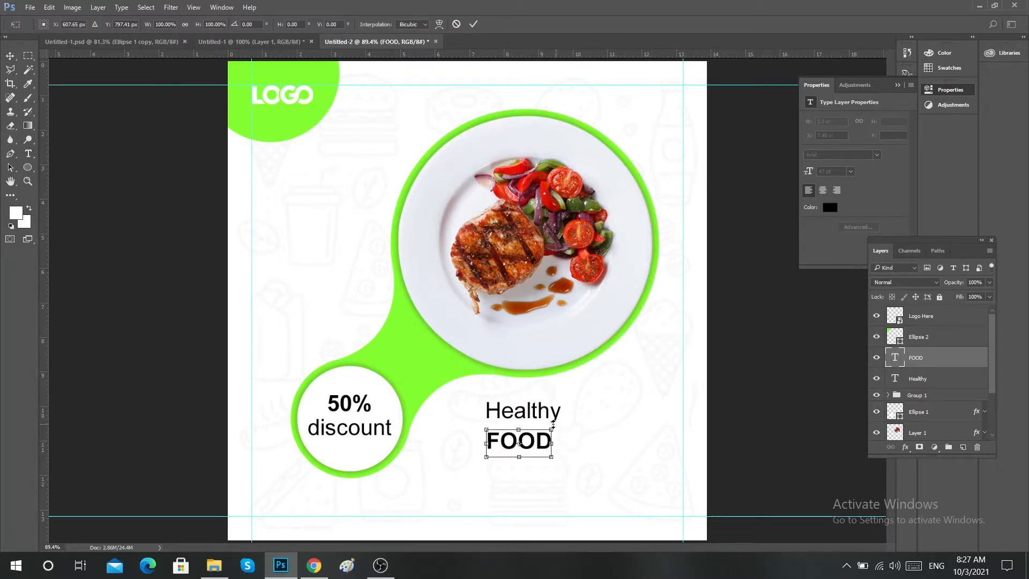
drag(552, 423, 566, 451)
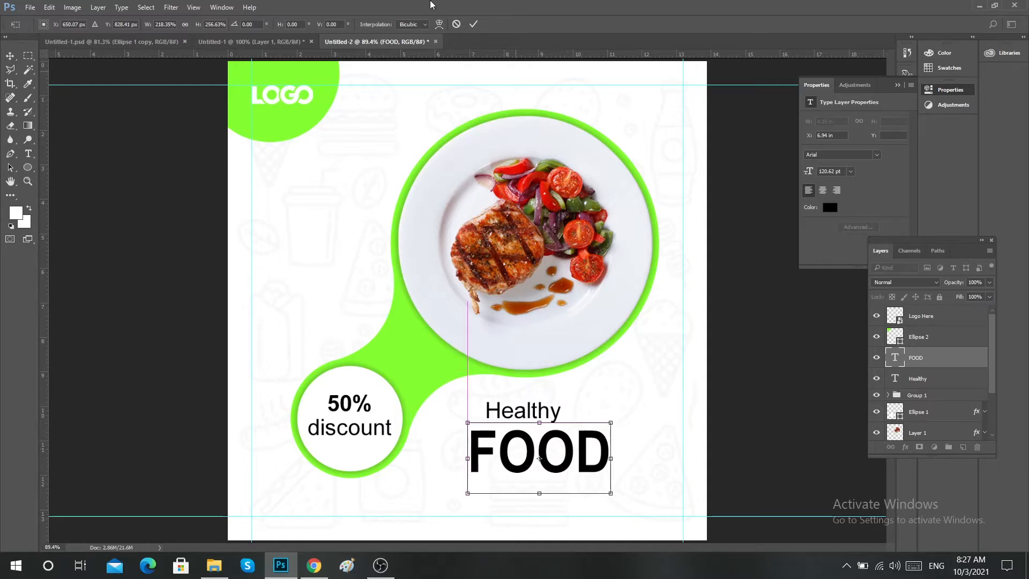
click(473, 24)
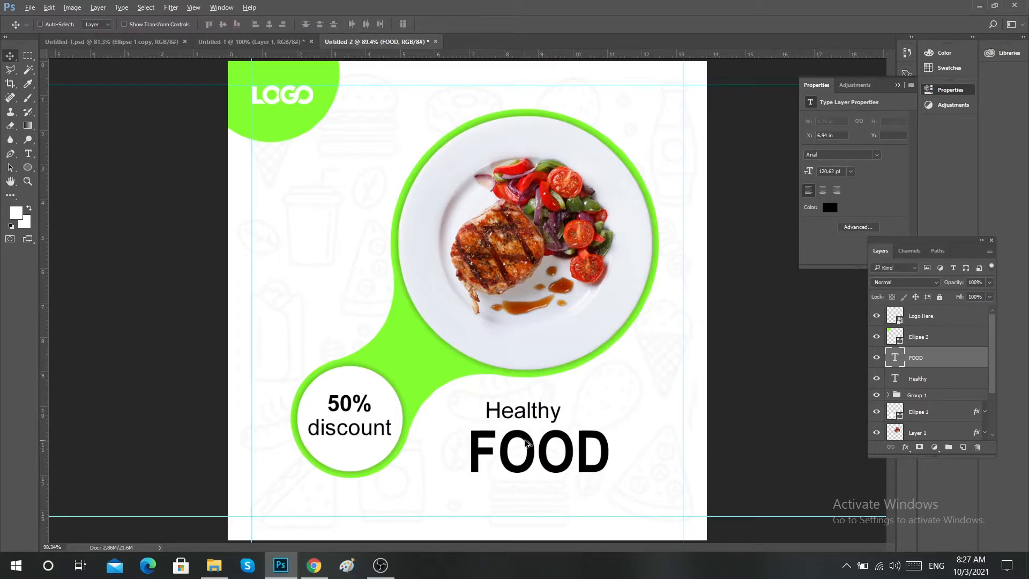
scroll(522, 434, up, 3)
mouse_move(518, 387)
mouse_down()
mouse_move(526, 389)
mouse_move(508, 399)
mouse_up()
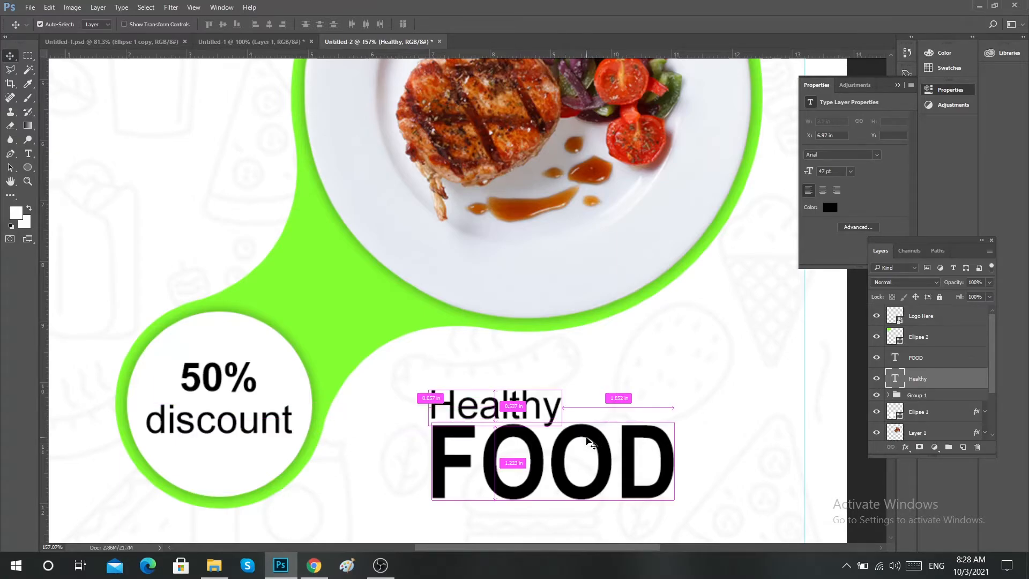
Recolor the FOOD text with the bright green sampled from the shape behind the plate, and clear the canvas selection.
ctrl+click(589, 440)
key(t)
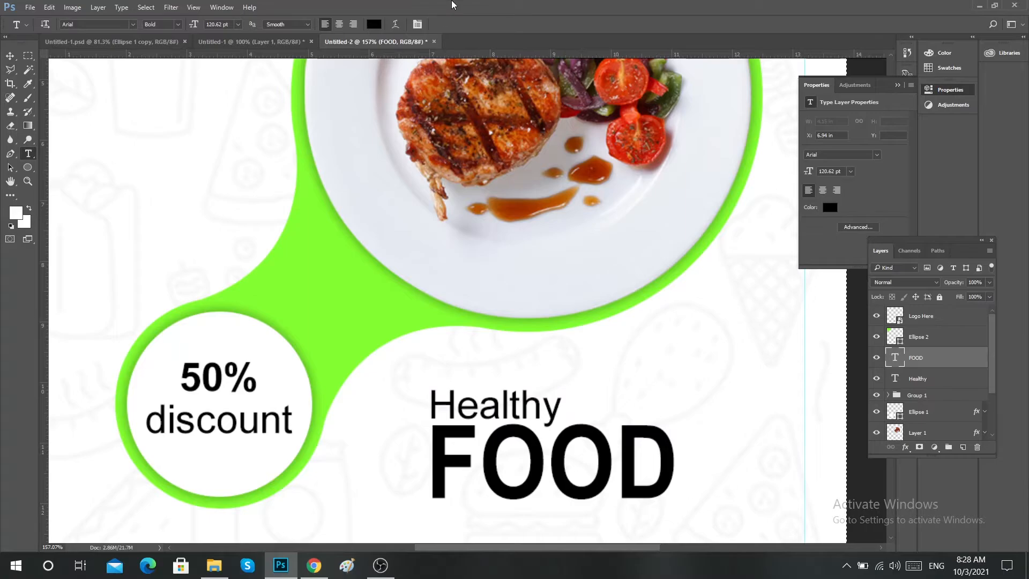
click(565, 459)
key(ctrl+a)
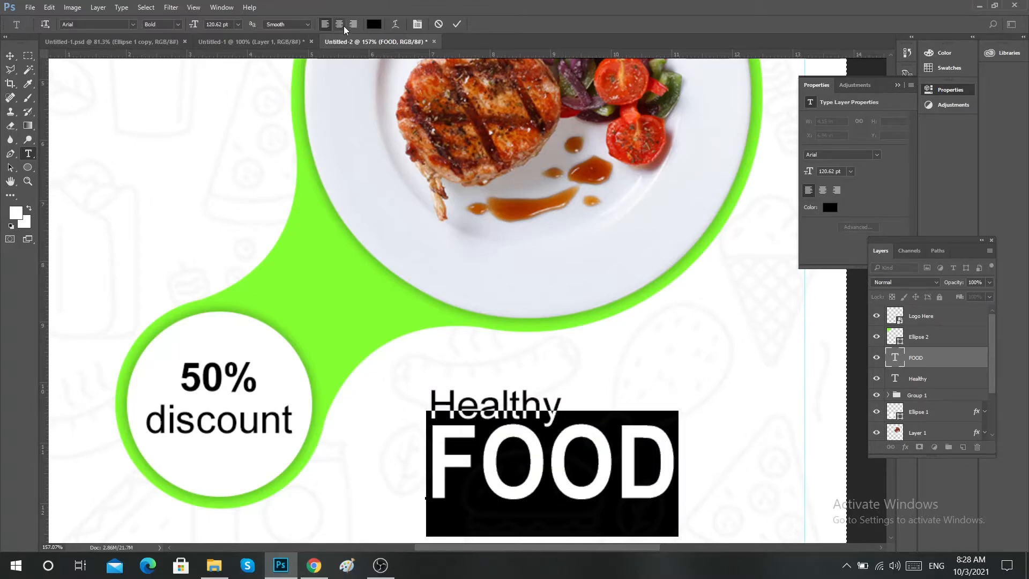
click(374, 24)
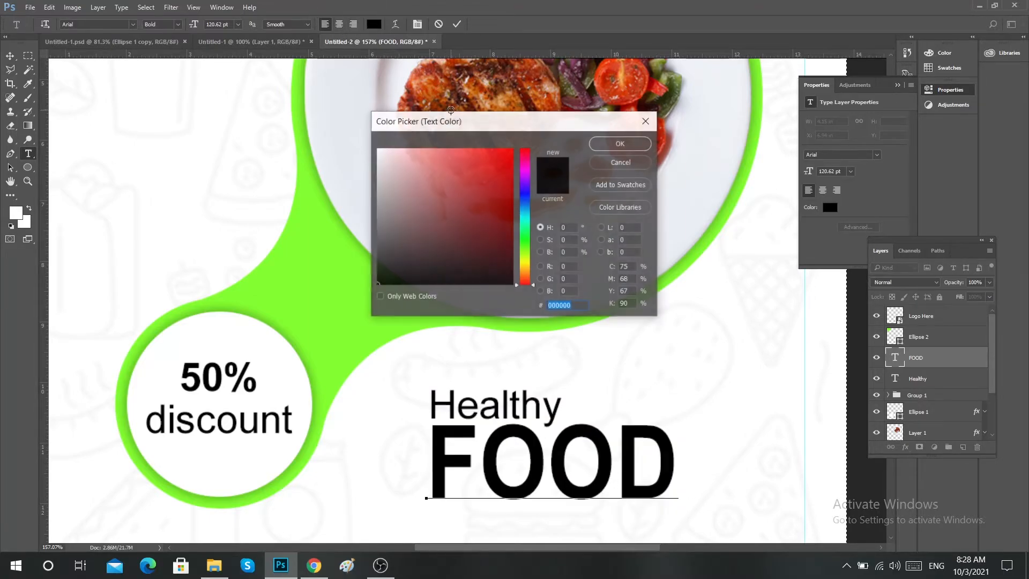
click(253, 273)
click(608, 142)
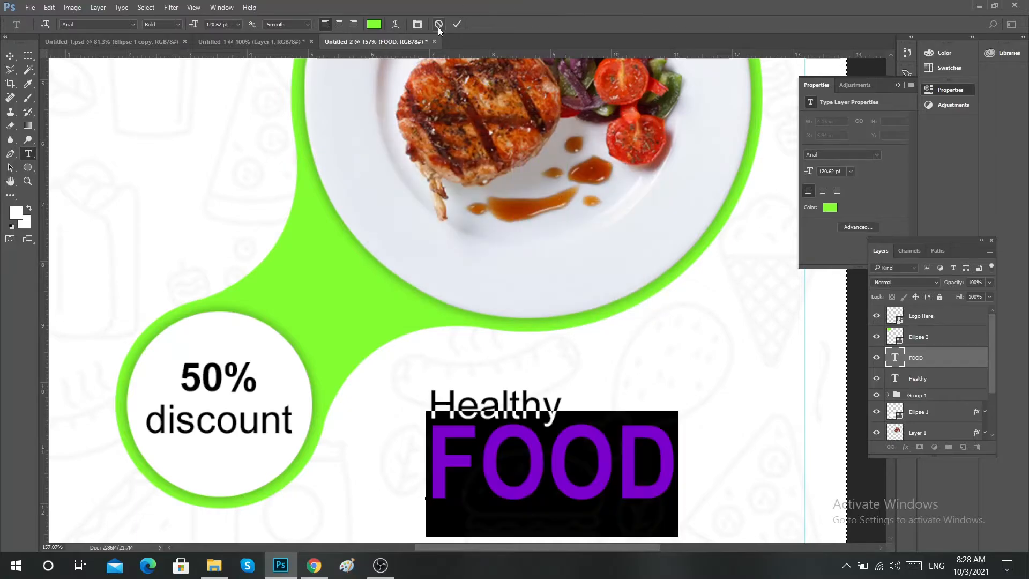
click(457, 25)
right_click(505, 309)
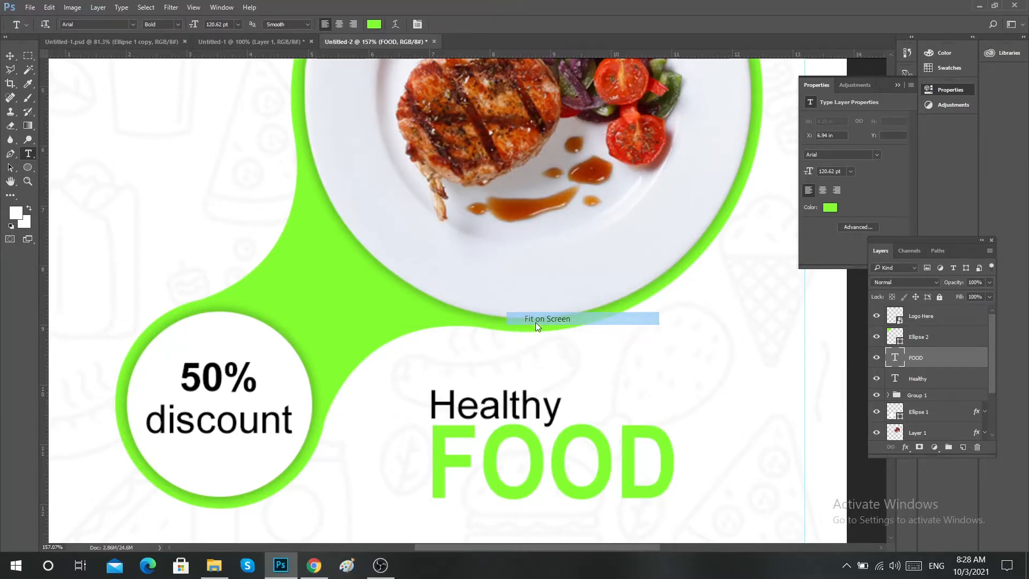
click(535, 323)
key(v)
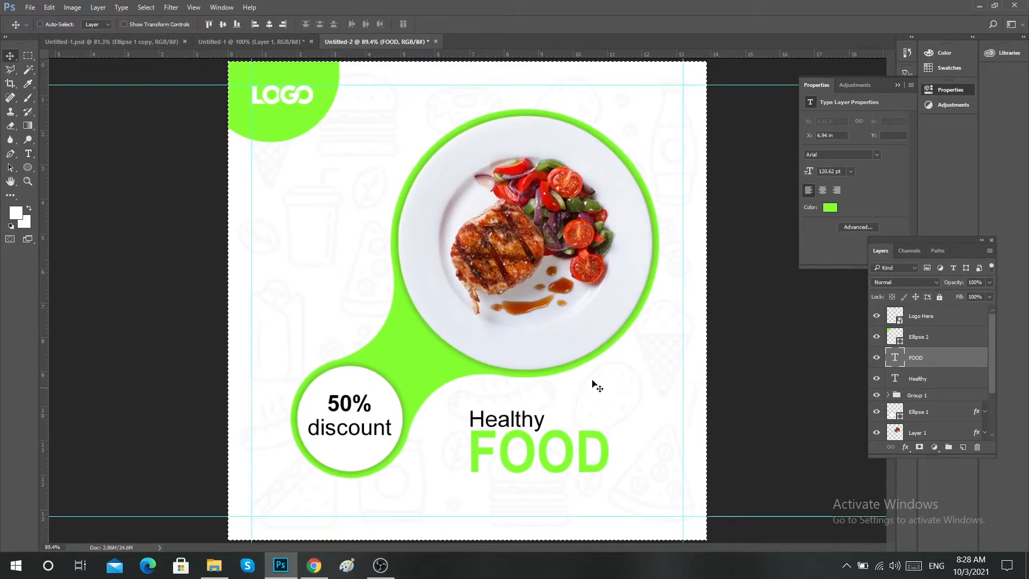
key(ctrl+d)
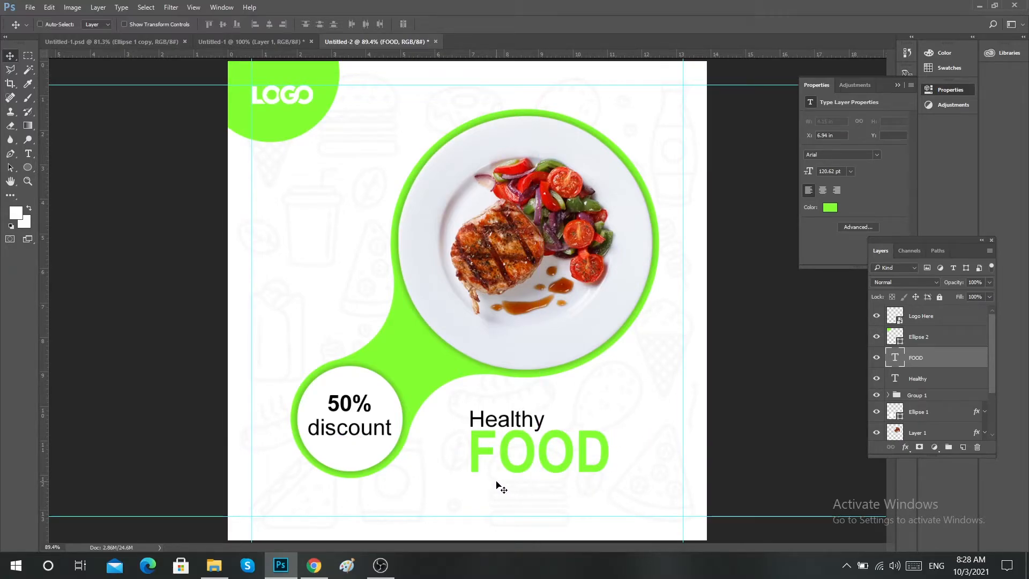
Set the Healthy text layer's opacity to 80% and check its left-edge alignment with FOOD.
key(ctrl)
click(531, 426)
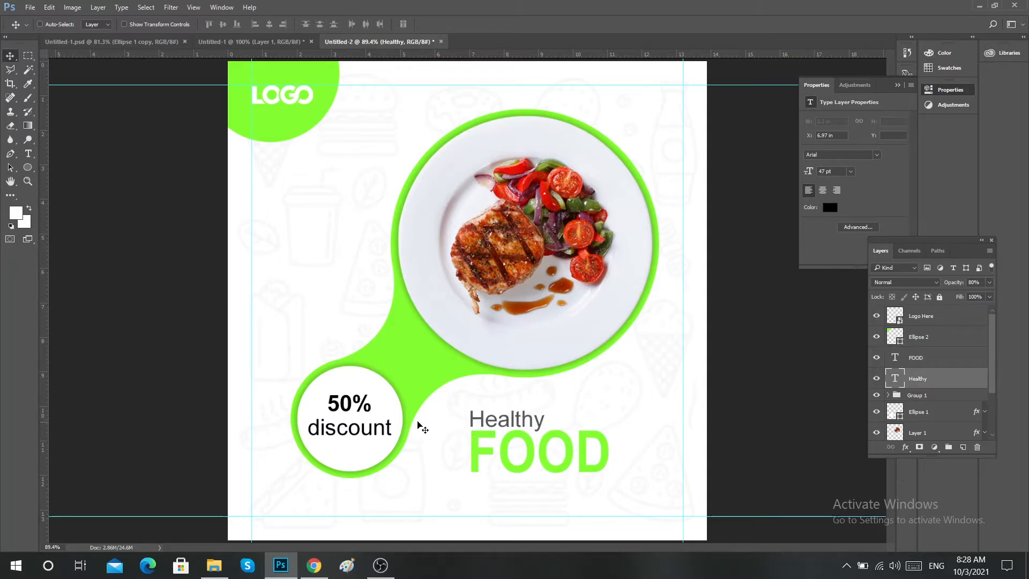
scroll(479, 439, up, 3)
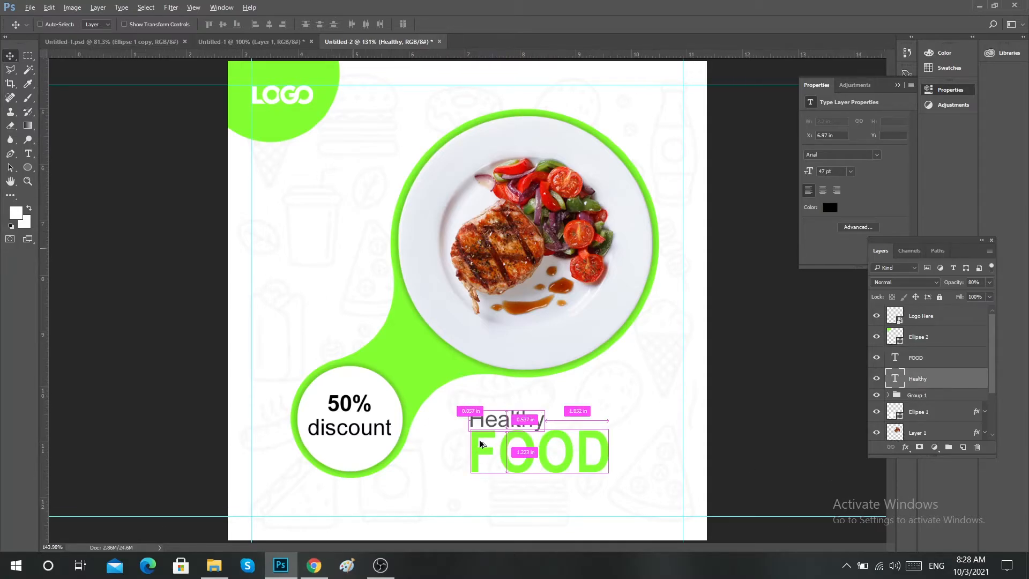
key(ctrl)
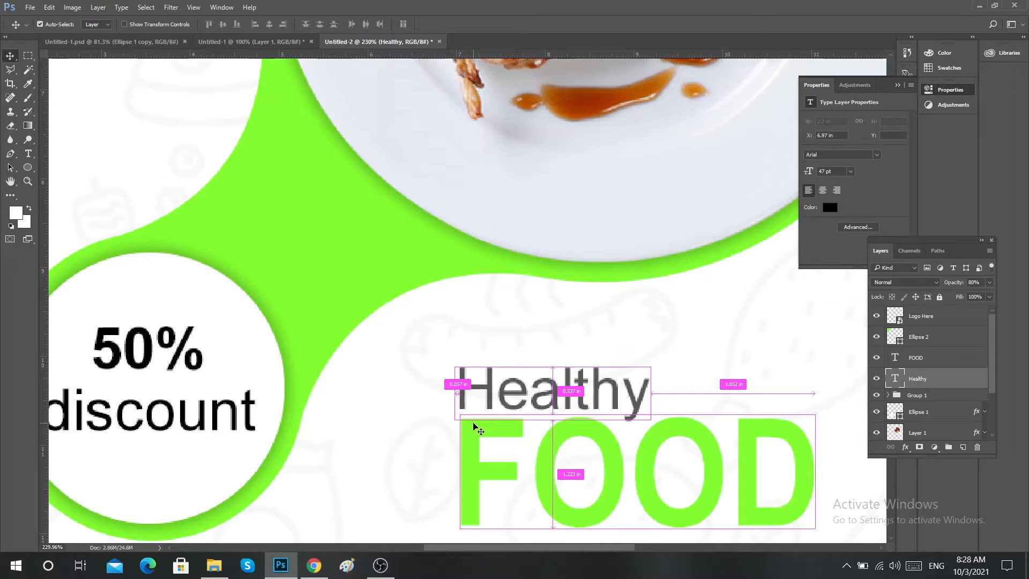
drag(482, 390, 485, 392)
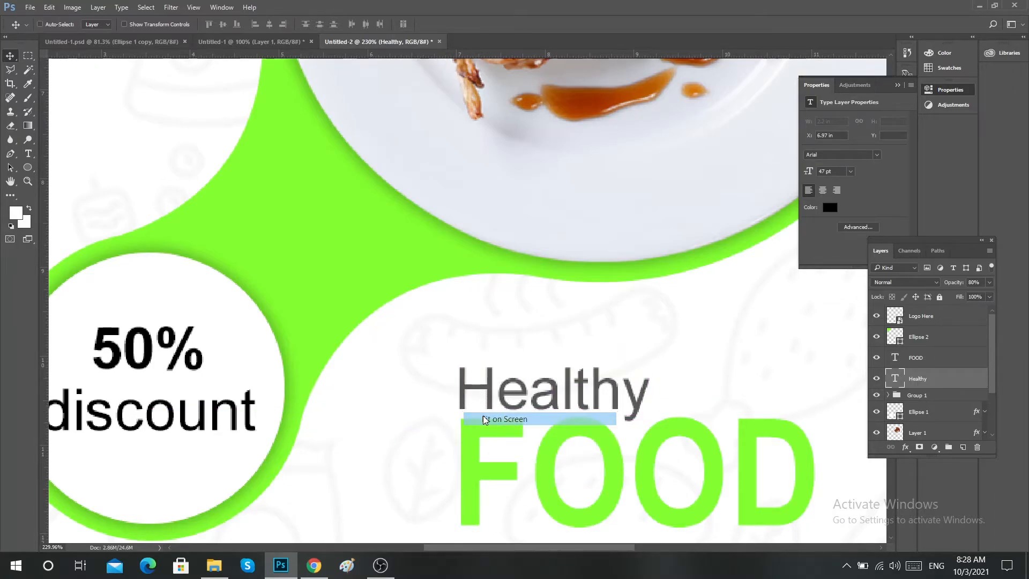
key(ctrl+0)
key(t)
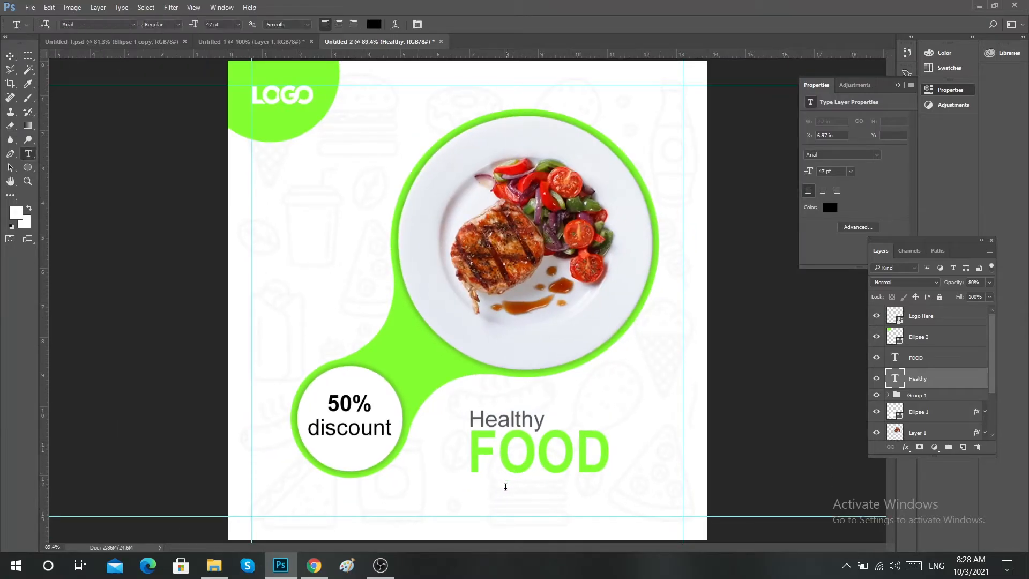
click(484, 512)
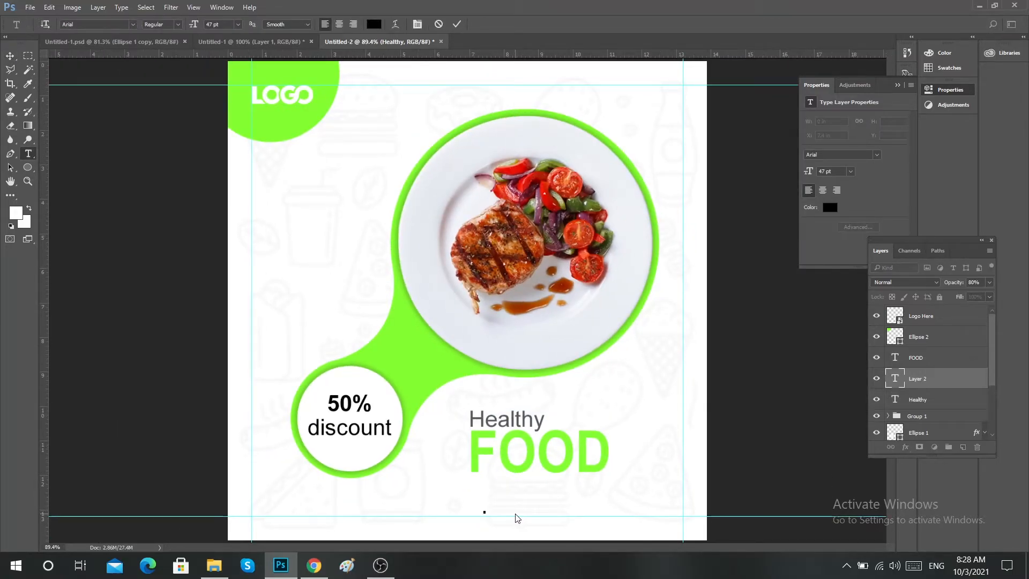
text(W)
key(BackSpace)
text(www.web)
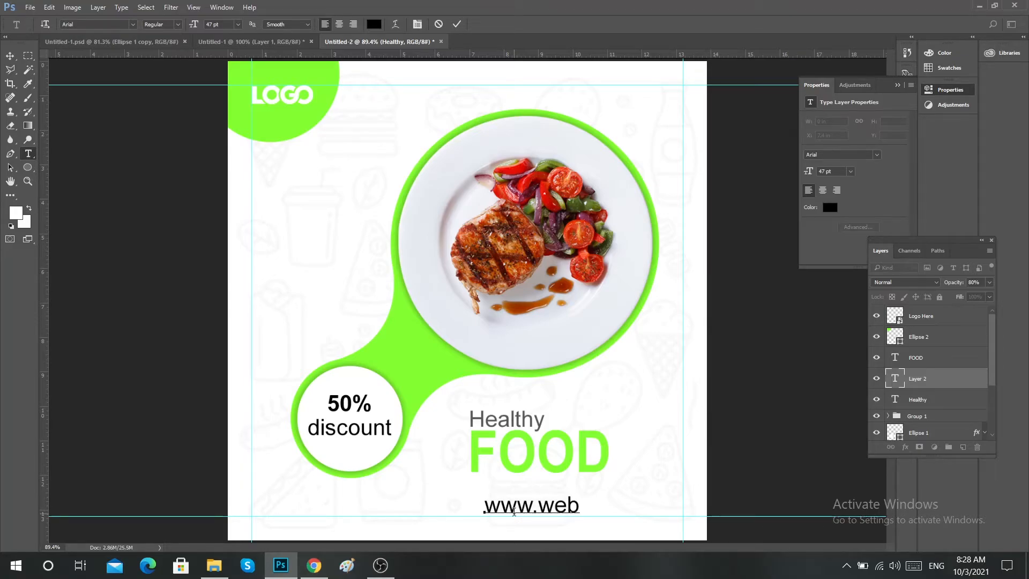
text(site.com)
Set the whole website text to 28 pt and commit the text edit.
key(ctrl+a)
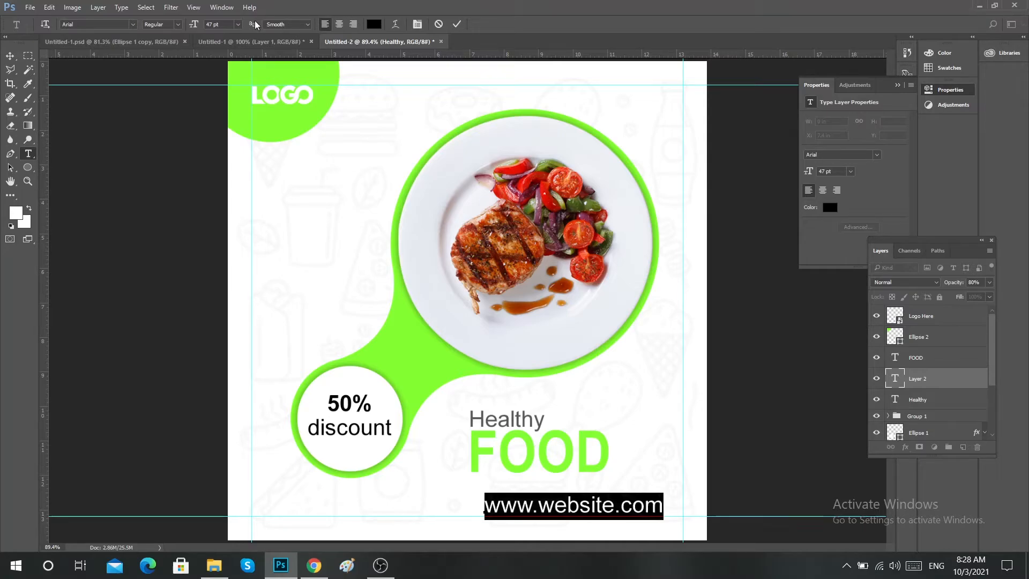
click(224, 25)
scroll(224, 24, down, 19)
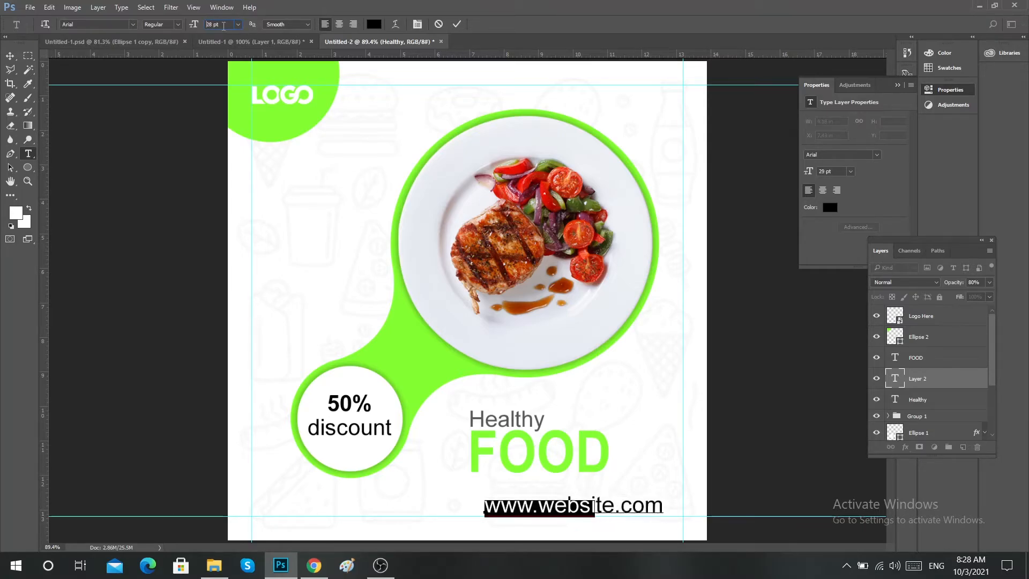
click(457, 25)
key(v)
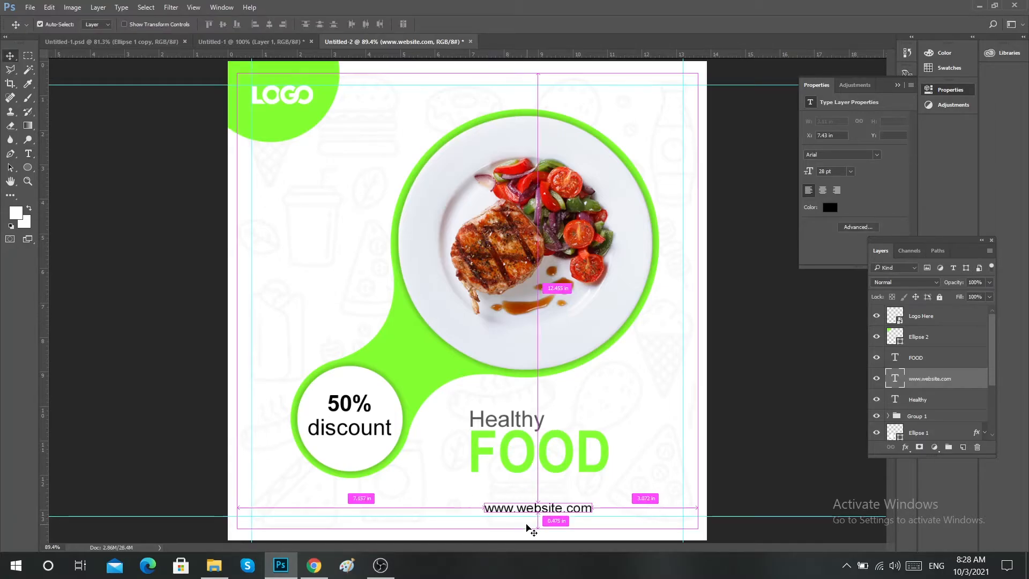
Move the website text onto the lower guide, flush with FOOD's left edge, and shift FOOD slightly down.
mouse_move(524, 512)
mouse_down()
mouse_move(510, 512)
mouse_move(510, 523)
mouse_up()
scroll(509, 513, up, 2)
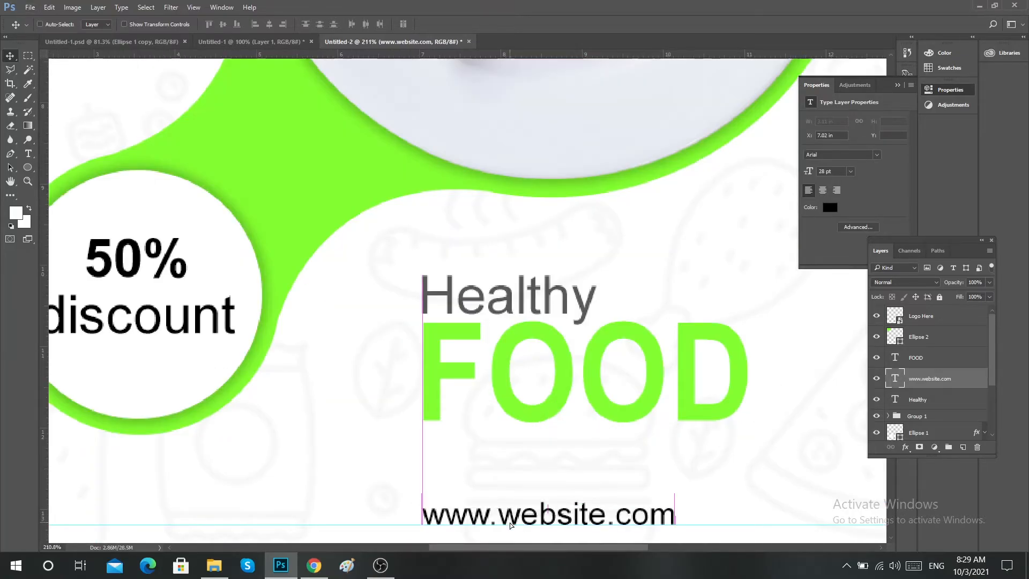
right_click(500, 365)
click(543, 382)
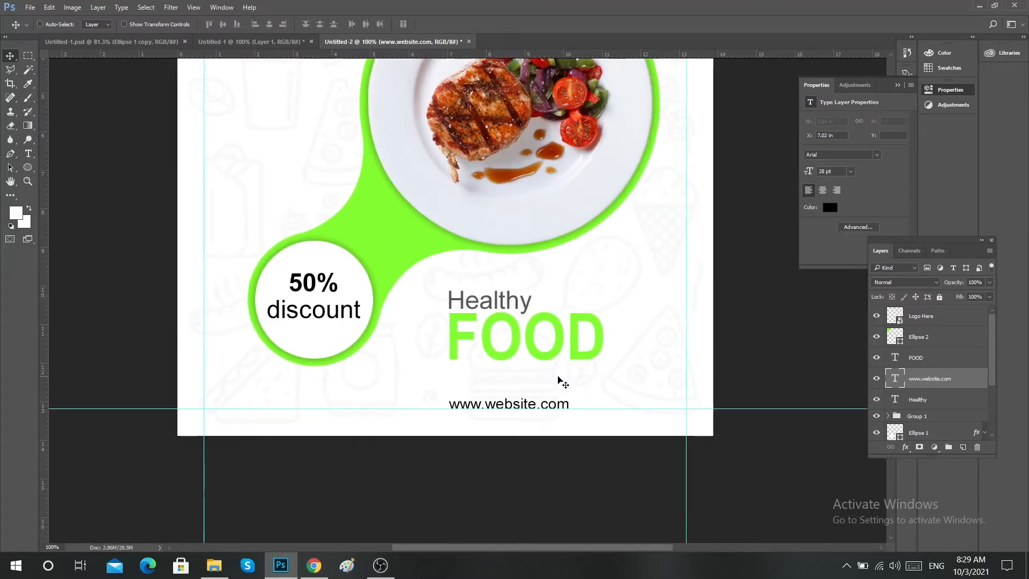
scroll(562, 380, up, 4)
key(ctrl+0)
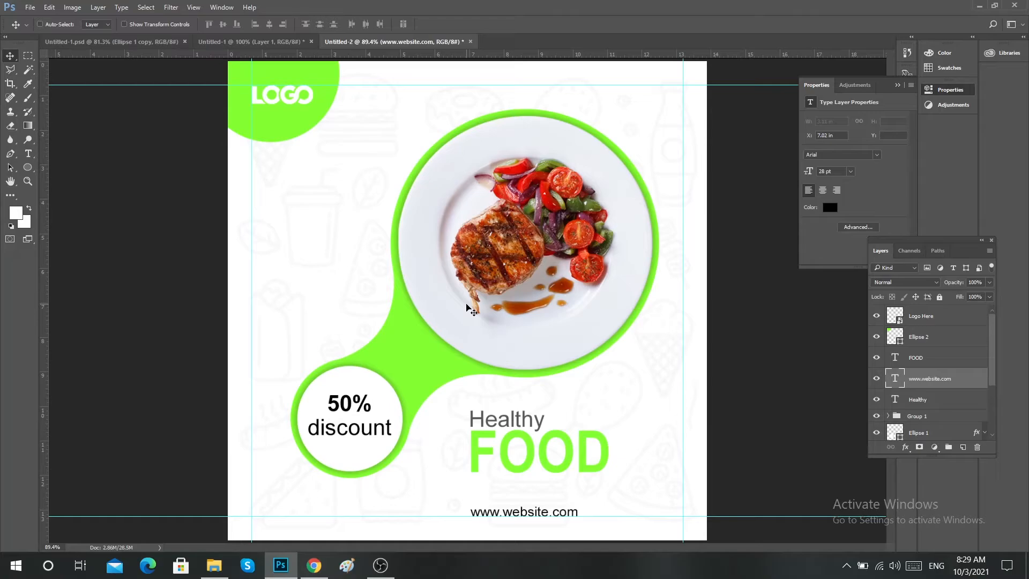
ctrl+click(482, 456)
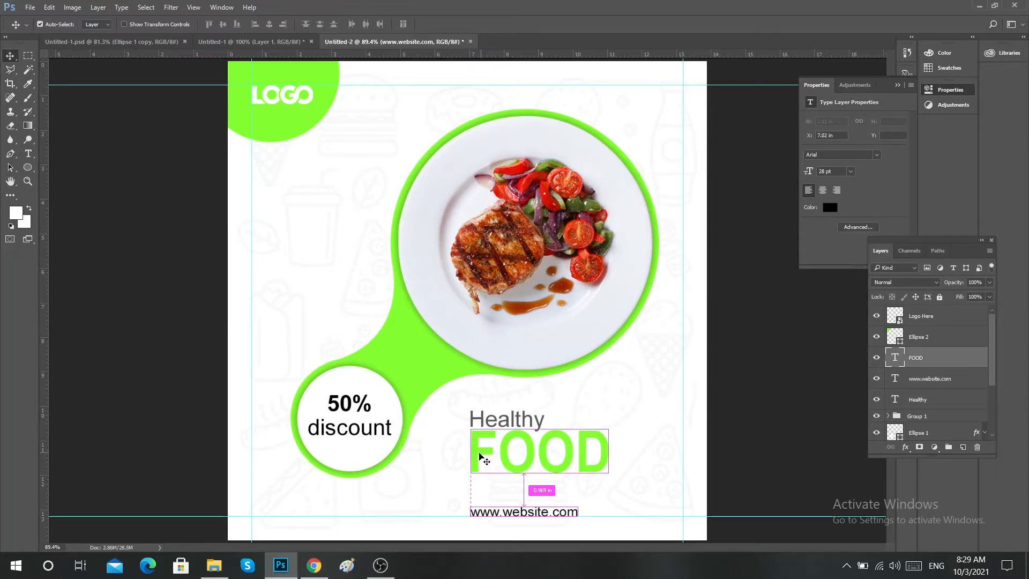
drag(479, 453, 479, 458)
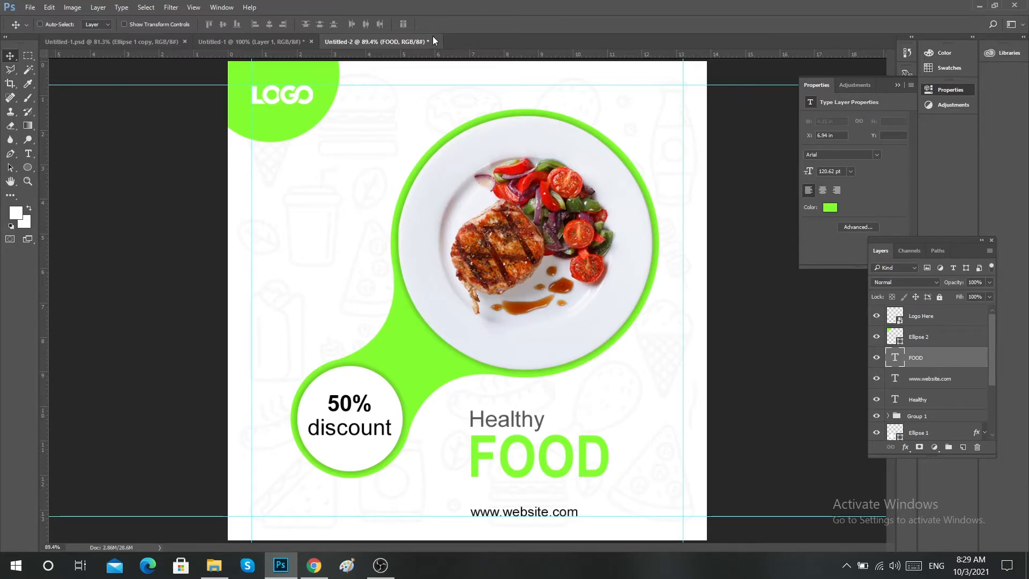
Copy the leaf from the Untitled-1 document into the Untitled-2 post, placing it below the plate's lower-right edge.
click(274, 41)
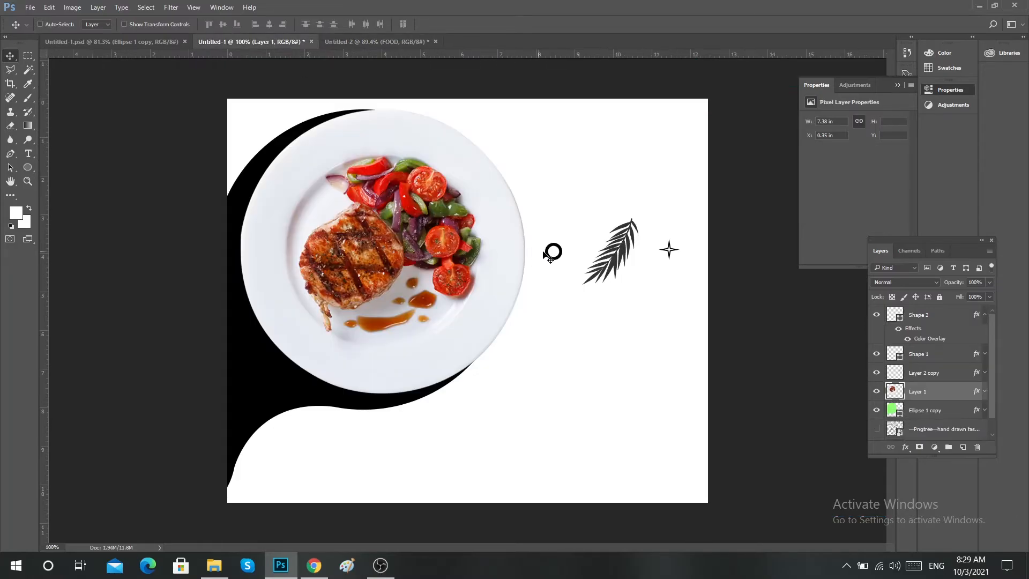
key(ctrl)
drag(623, 251, 345, 53)
click(342, 43)
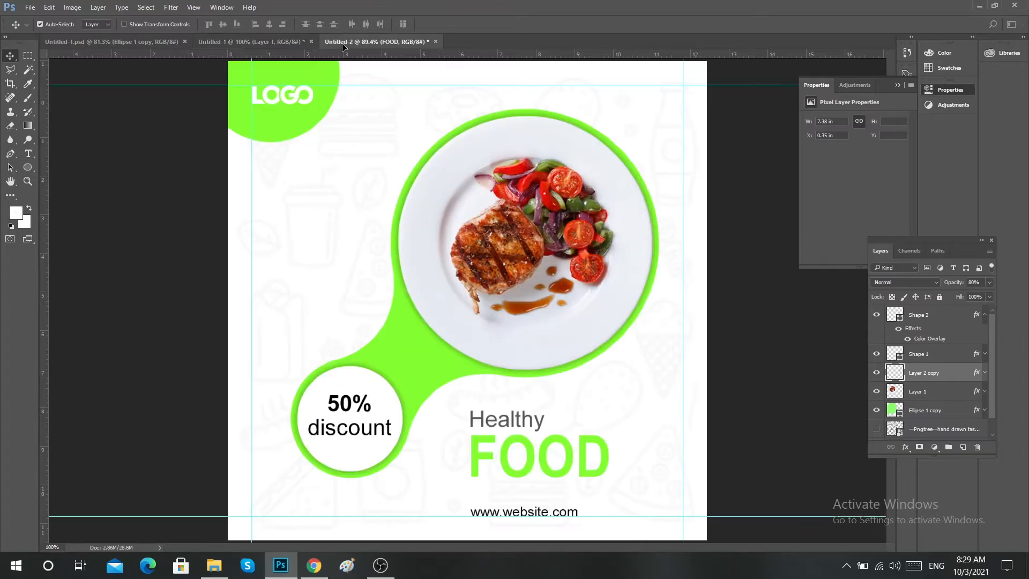
drag(589, 264, 633, 378)
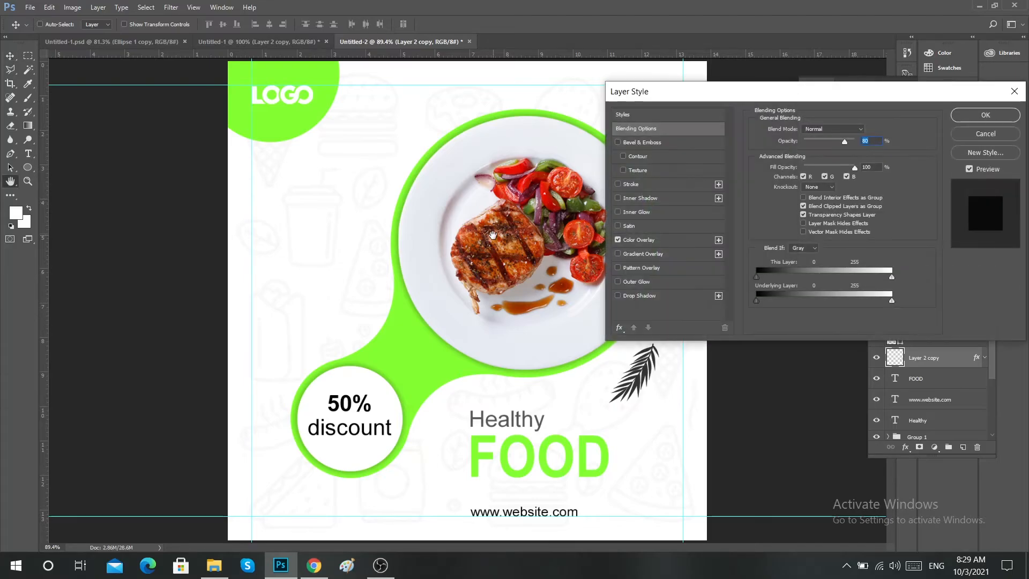
Change the leaf's Color Overlay to the bright green 83ff30 sampled from the shape behind the plate.
click(675, 242)
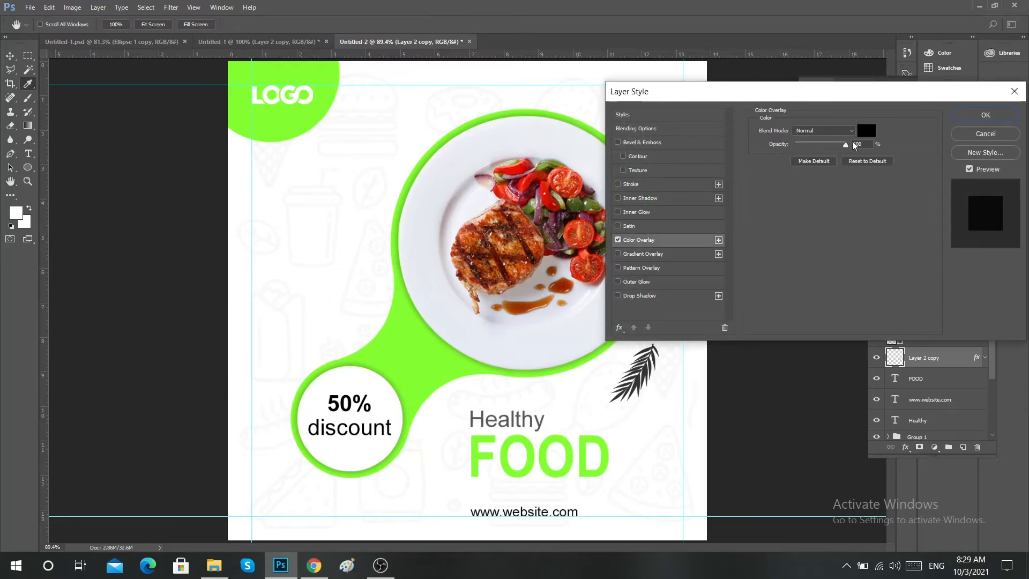
click(864, 130)
click(402, 354)
click(619, 143)
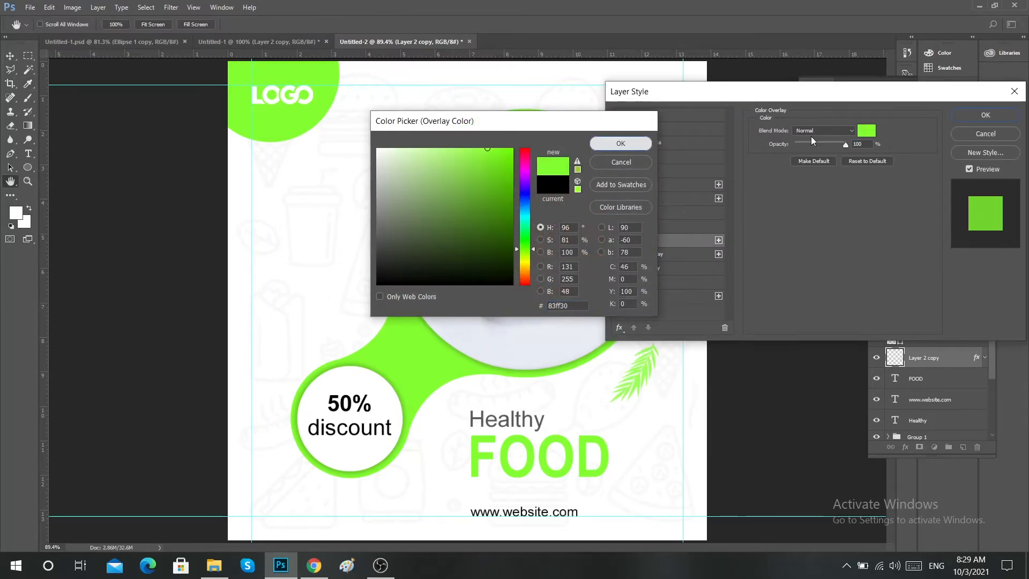
click(967, 113)
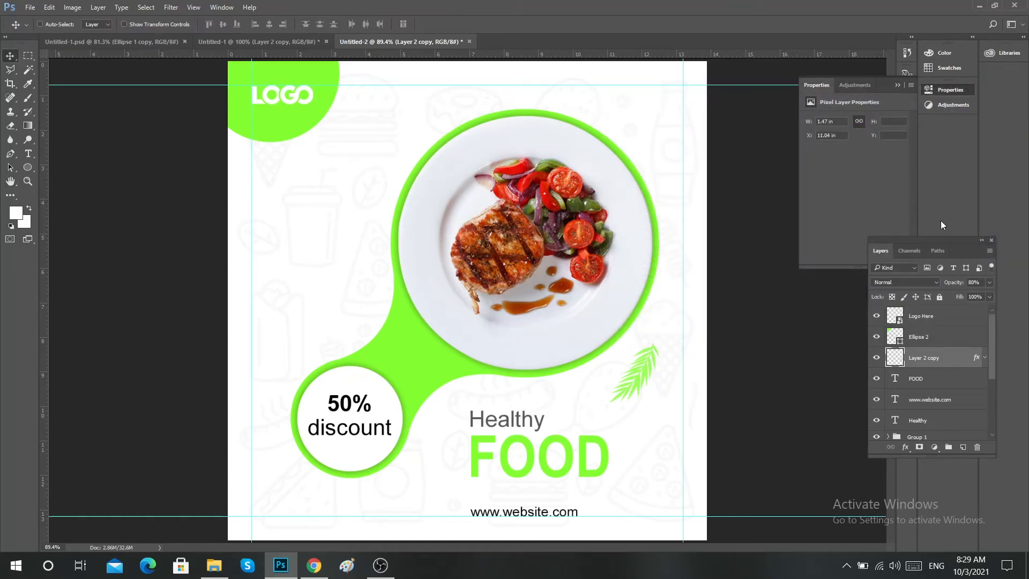
Duplicate the leaf to the area between logo and plate, flip it horizontally and vertically, and rotate it slightly counter-clockwise.
drag(647, 374, 358, 200)
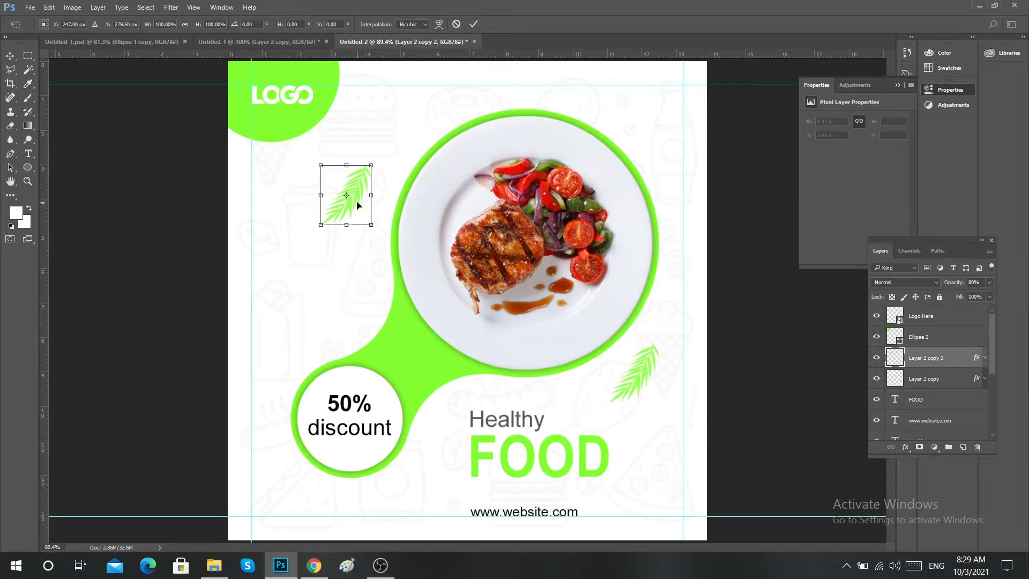
right_click(354, 201)
click(434, 380)
right_click(362, 205)
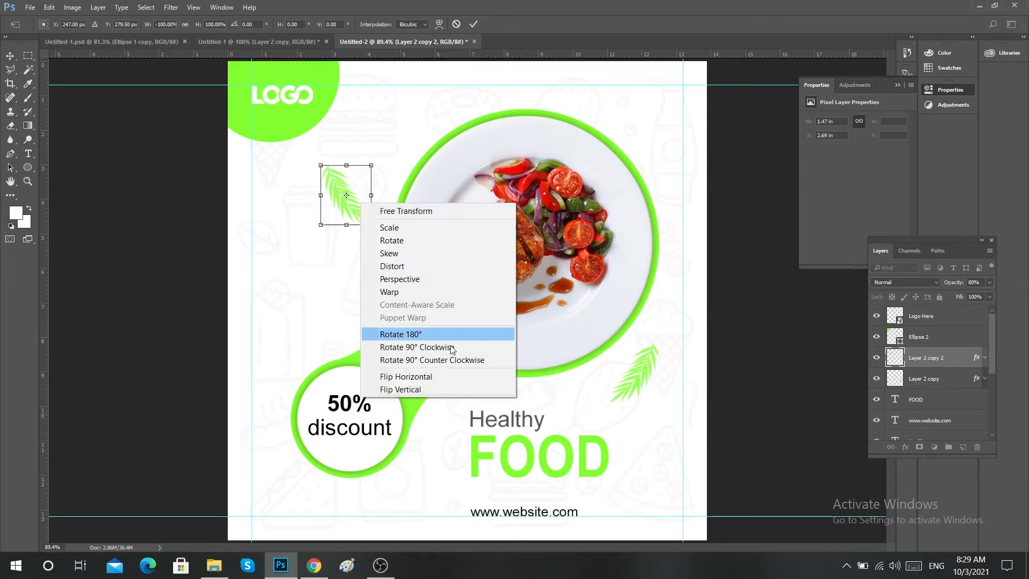
click(439, 387)
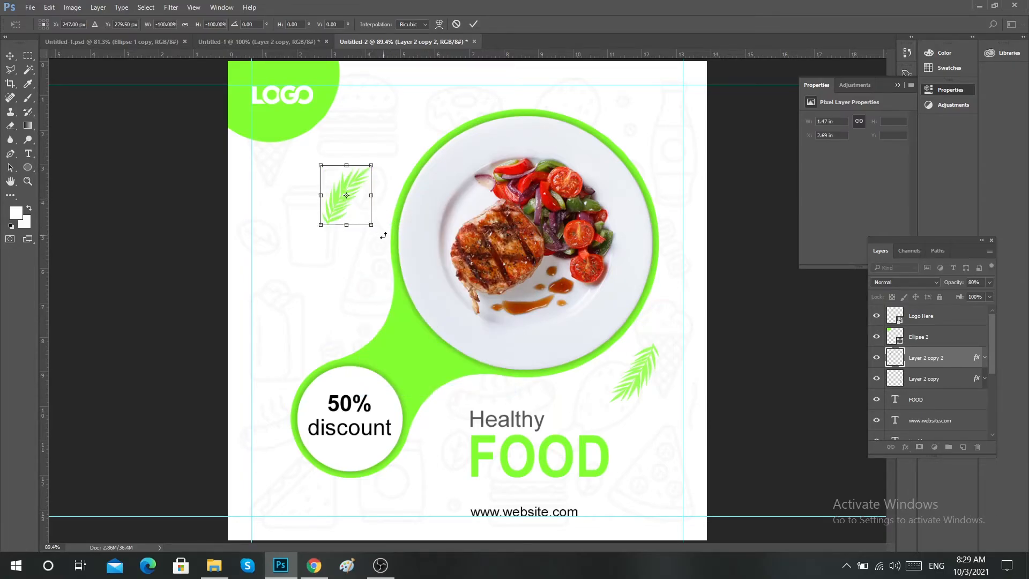
drag(383, 236, 397, 219)
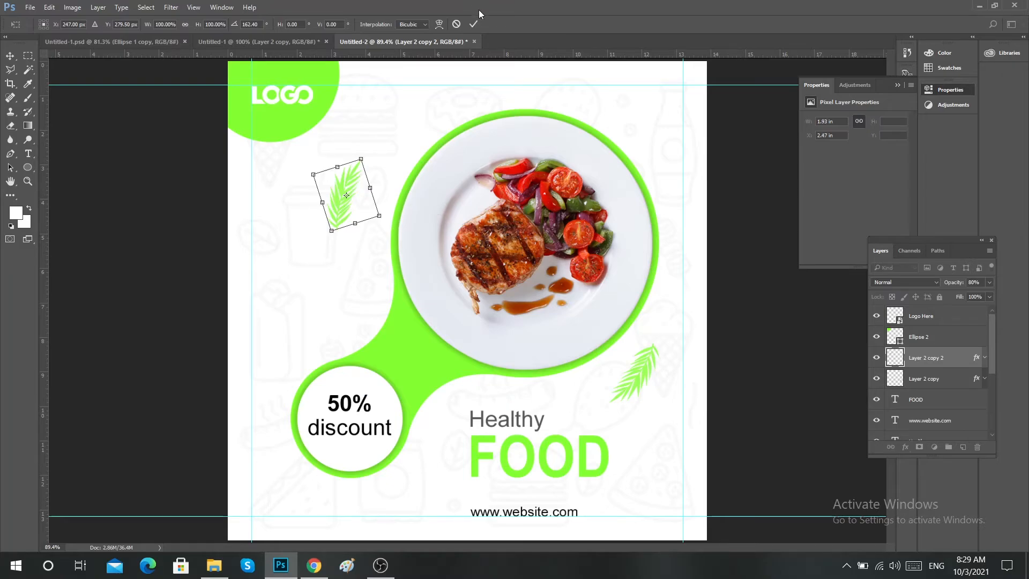
click(474, 24)
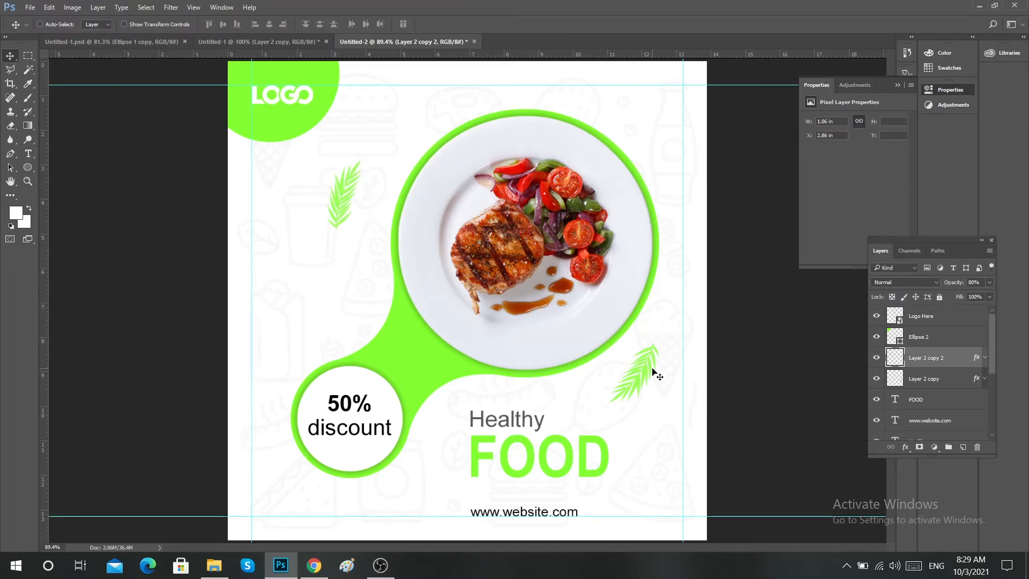
Rotate the original leaf below the plate slightly clockwise.
ctrl+click(653, 372)
key(ctrl+t)
drag(676, 362, 679, 357)
click(476, 24)
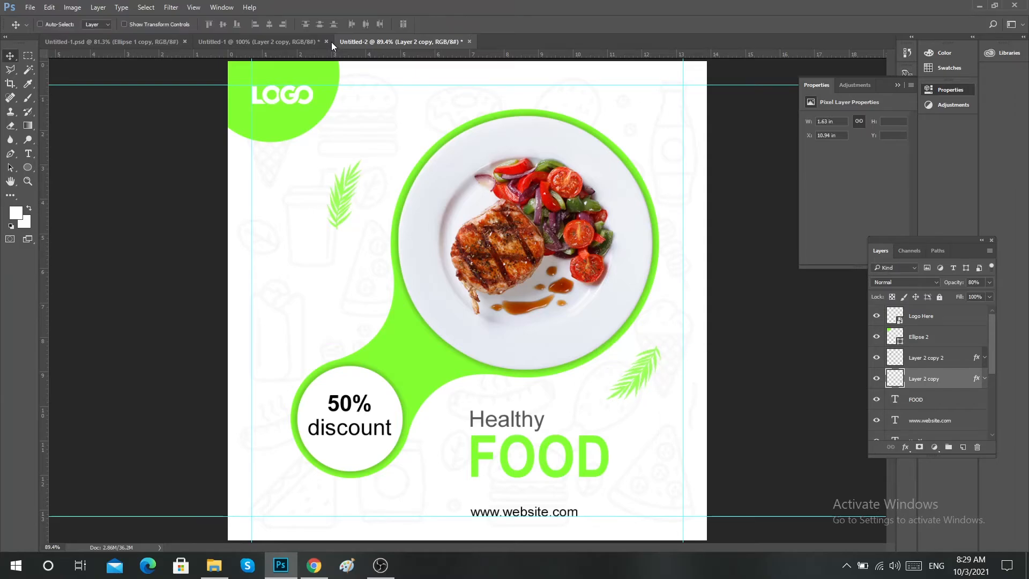
Copy the small ring from Untitled-1 to the post's upper-right area and set its Color Overlay to the sampled green 83ff30.
click(298, 40)
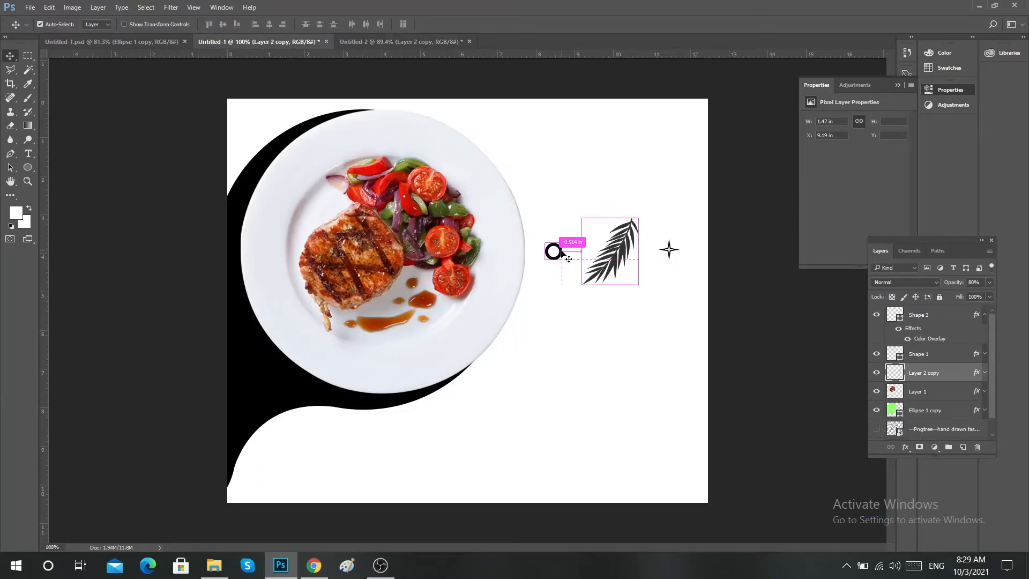
drag(554, 251, 666, 124)
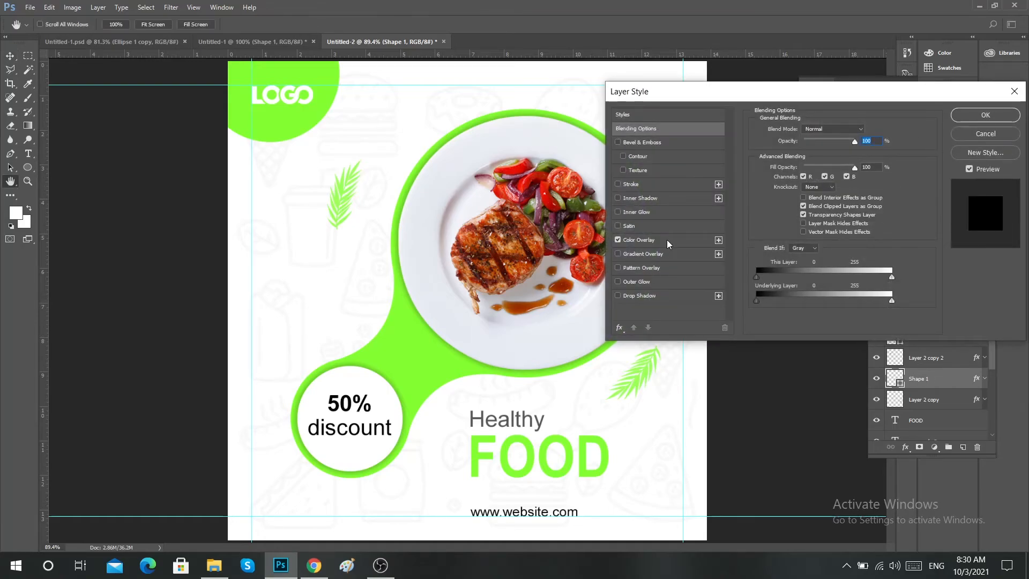
click(667, 239)
click(866, 131)
click(416, 340)
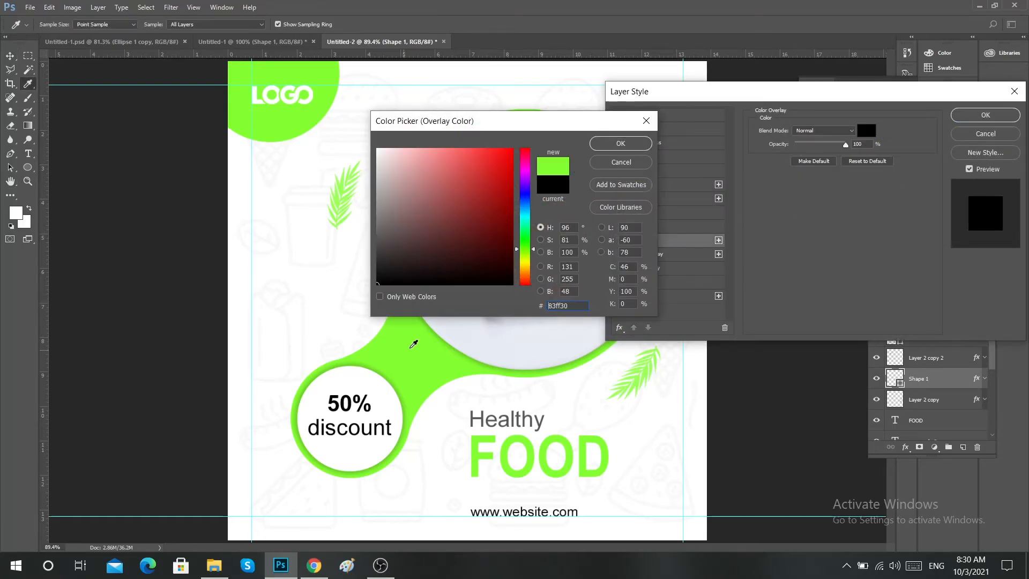
click(622, 142)
Give the ring a drop shadow with 30% opacity, 90° angle and 7 px distance, and duplicate it above the discount badge's left side.
click(675, 294)
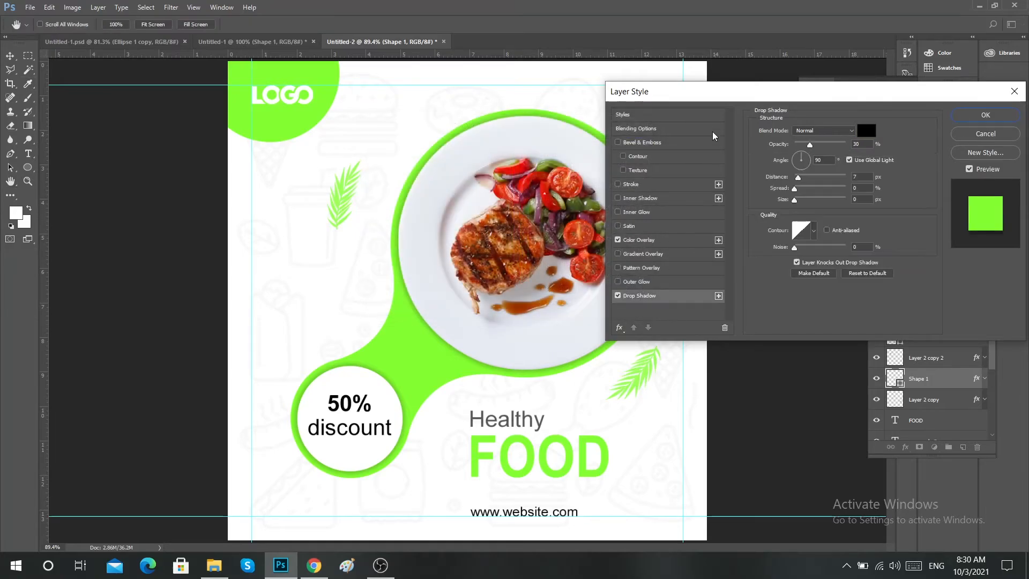
drag(707, 99, 745, 203)
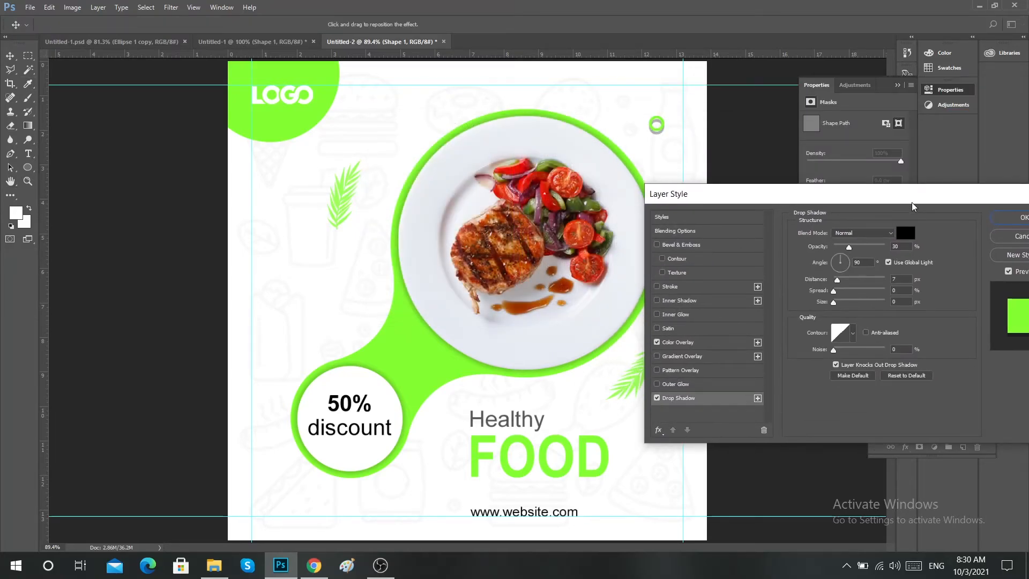
drag(913, 208, 867, 198)
drag(858, 274, 829, 273)
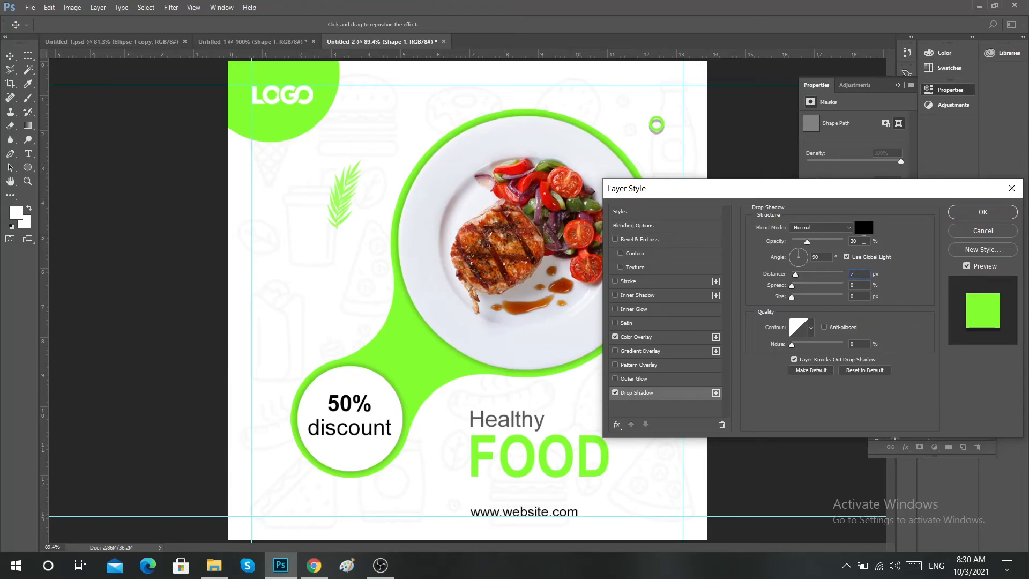
click(971, 215)
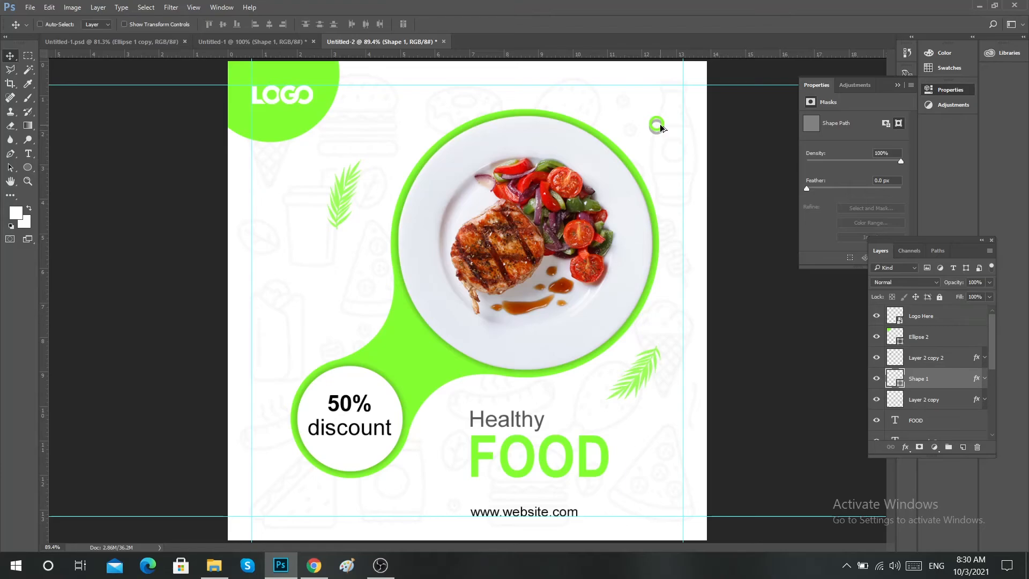
drag(660, 127, 306, 320)
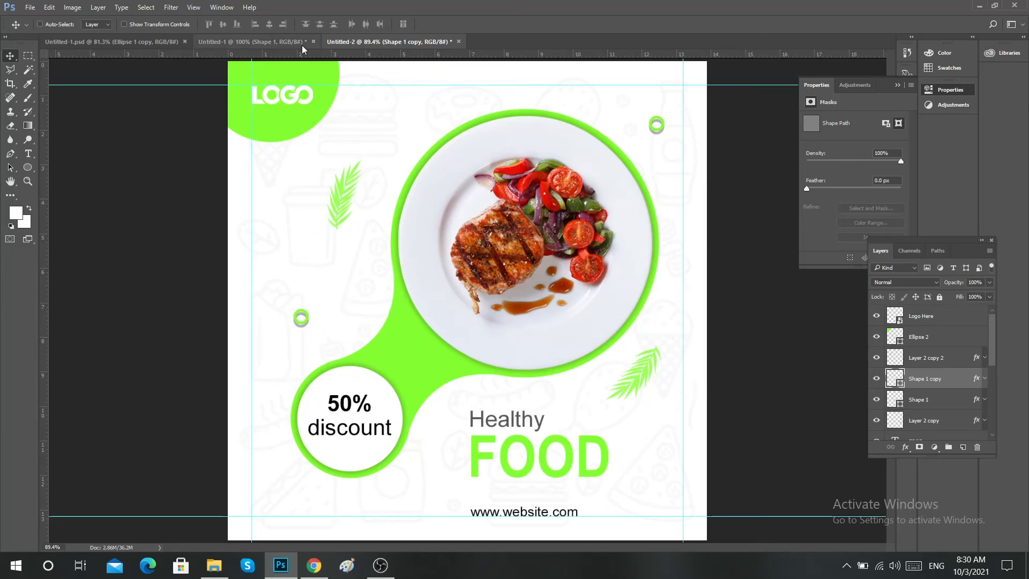
Duplicate the lower-right leaf to the canvas's right edge, rotate it nearly upright, and position it partly off the canvas beside the plate.
ctrl+click(650, 379)
drag(650, 377, 685, 235)
key(ctrl+t)
drag(719, 176, 728, 179)
click(474, 24)
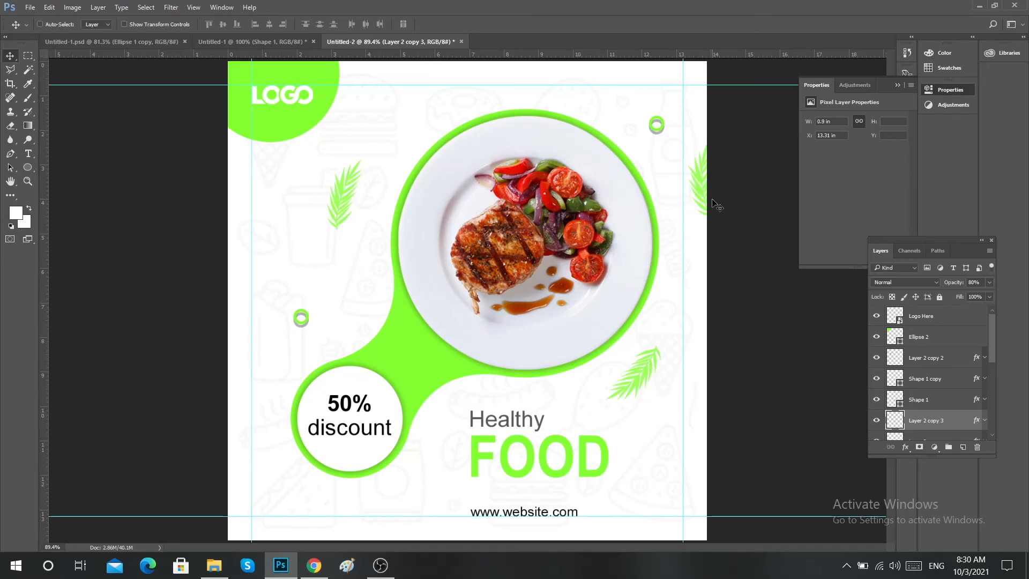
drag(712, 189, 712, 234)
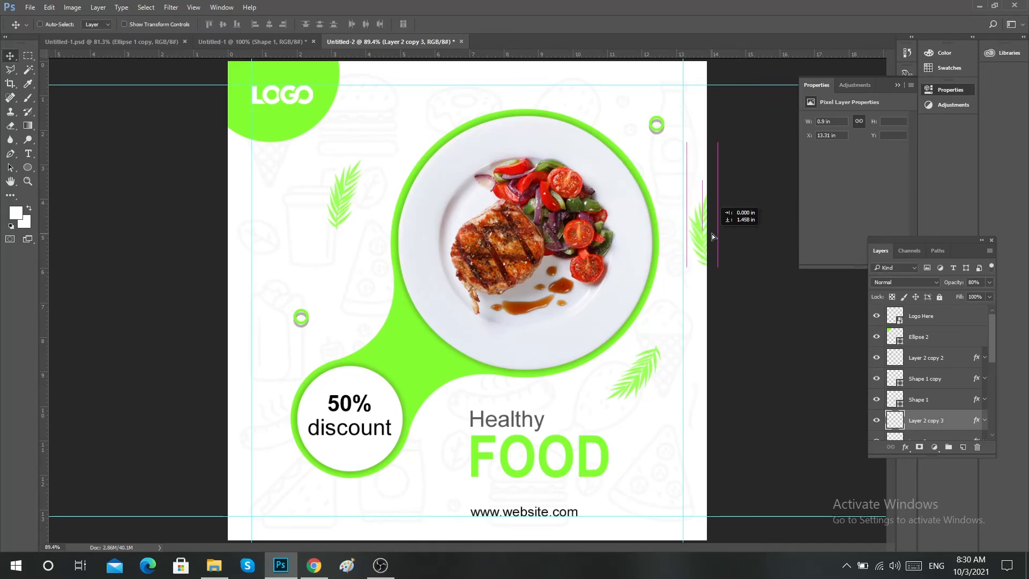
Copy the four-pointed star from Untitled-1 into the post's lower-left corner, below the discount badge.
click(257, 42)
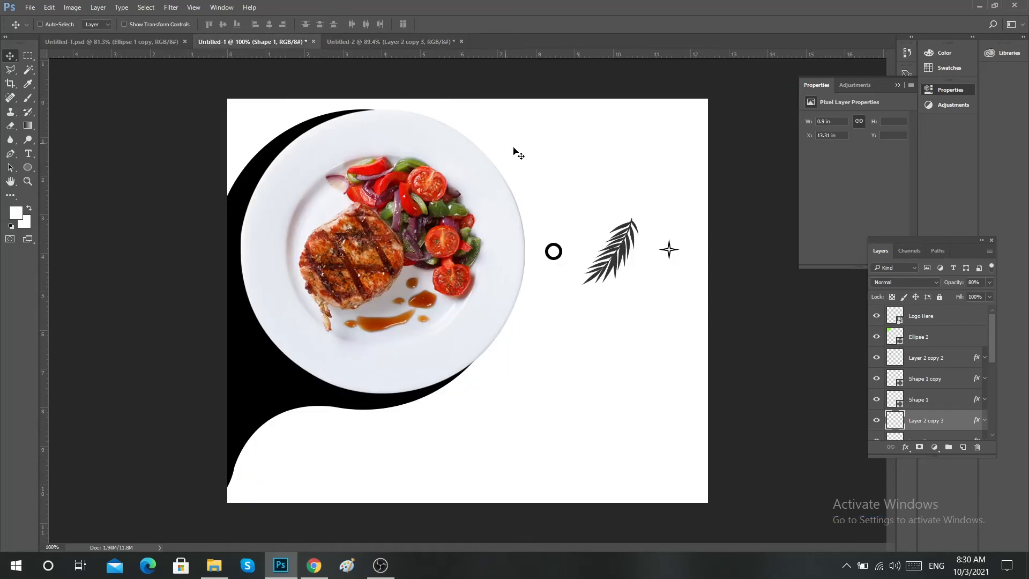
ctrl+click(670, 250)
drag(670, 250, 280, 497)
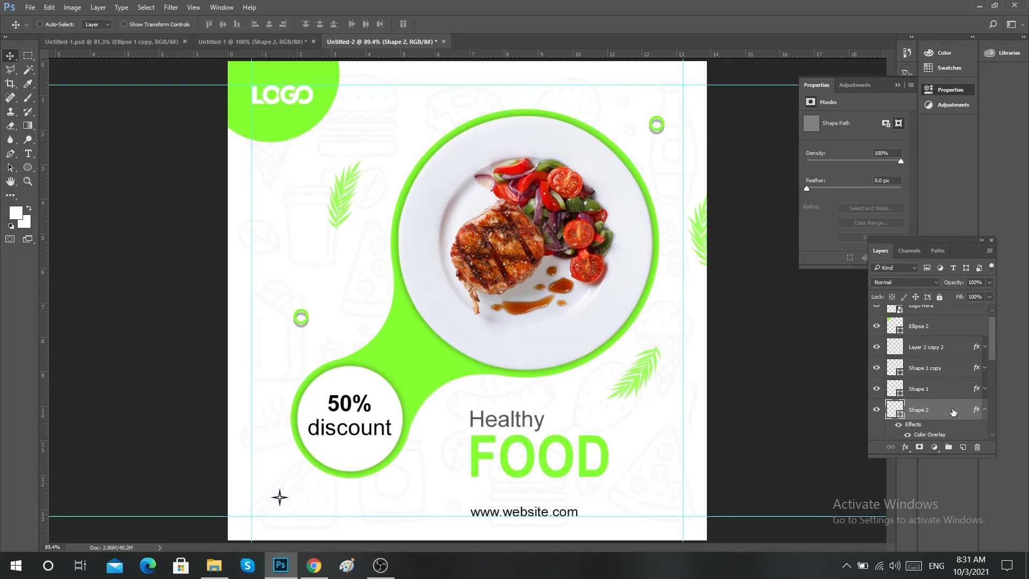
Set the lower-left star's Color Overlay to the green 83ff30 sampled from the discount badge shape.
double_click(930, 434)
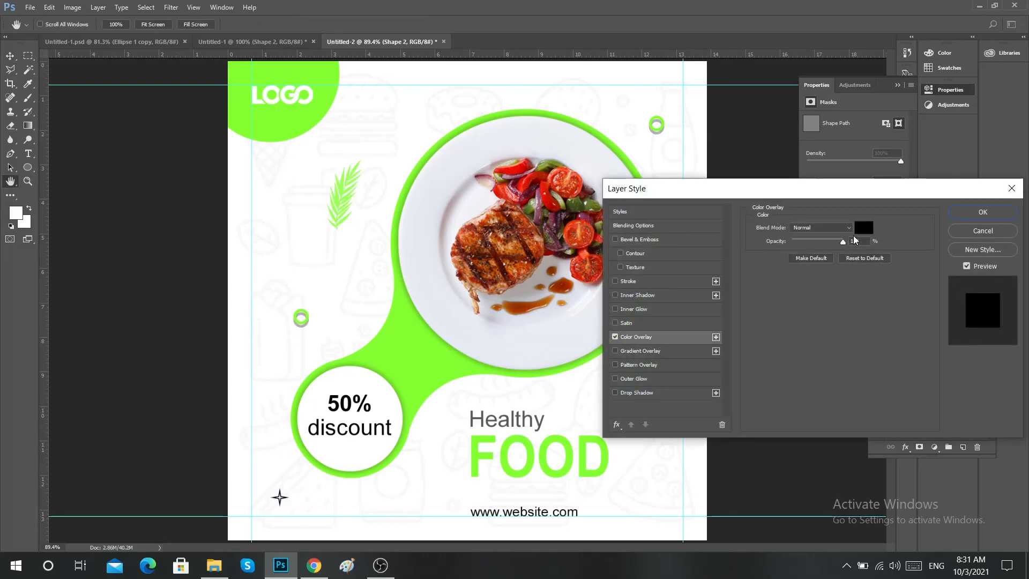
click(868, 229)
click(384, 360)
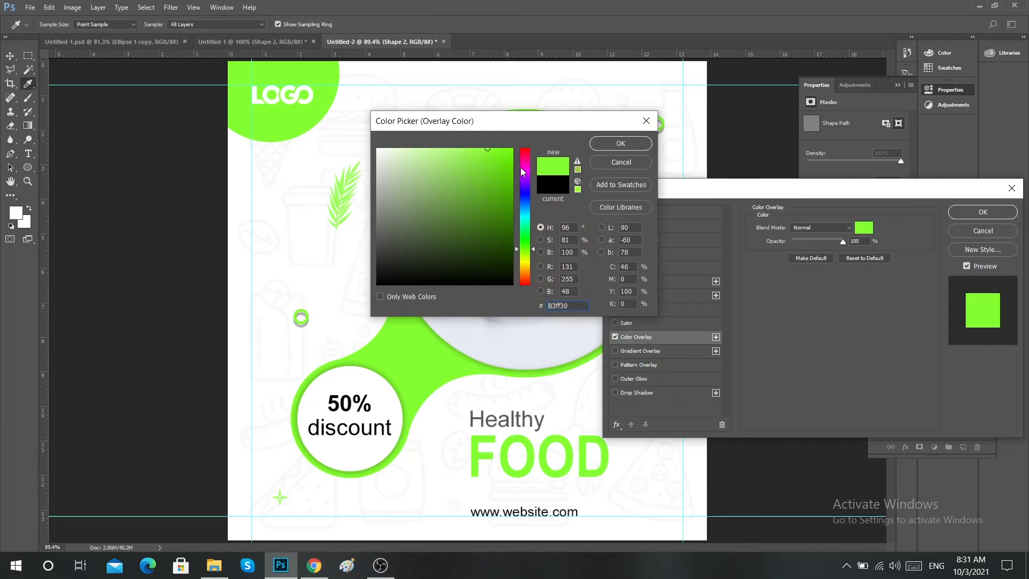
click(620, 143)
click(982, 214)
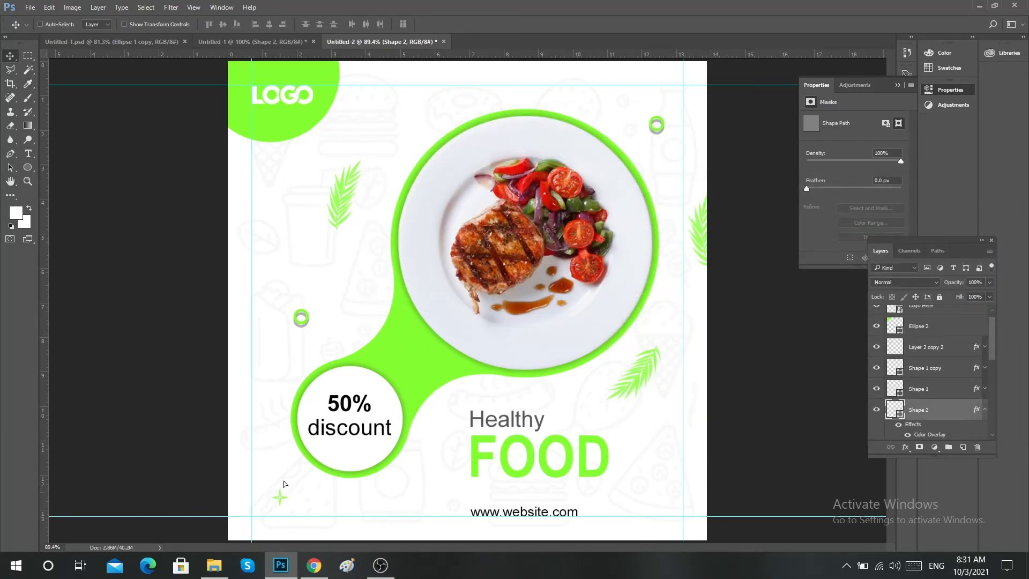
Duplicate the green star to the area just above the plate's upper-left edge, and hide the guides.
drag(280, 499, 470, 102)
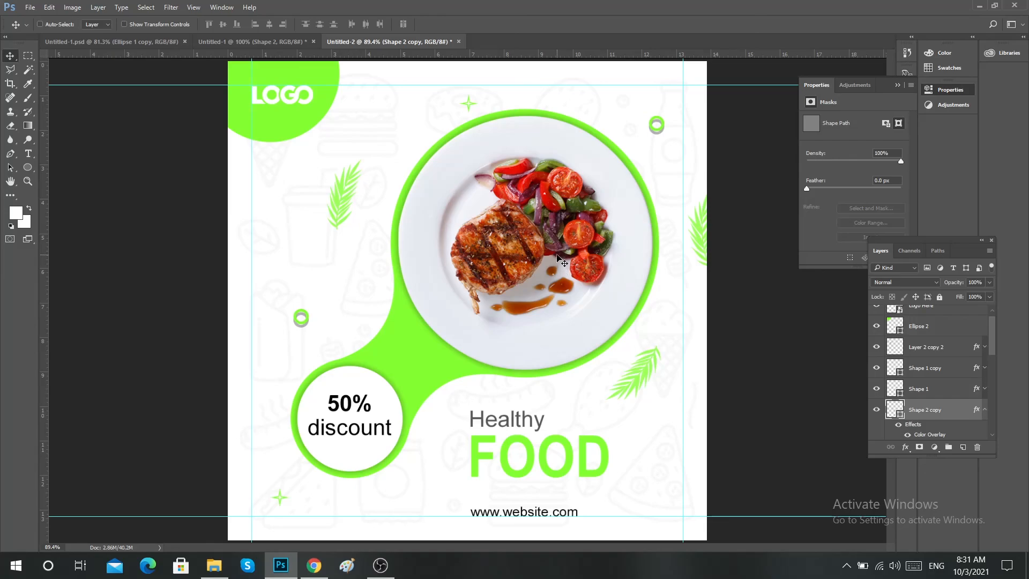
scroll(557, 258, down, 1)
right_click(472, 213)
click(498, 220)
key(ctrl+semicolon)
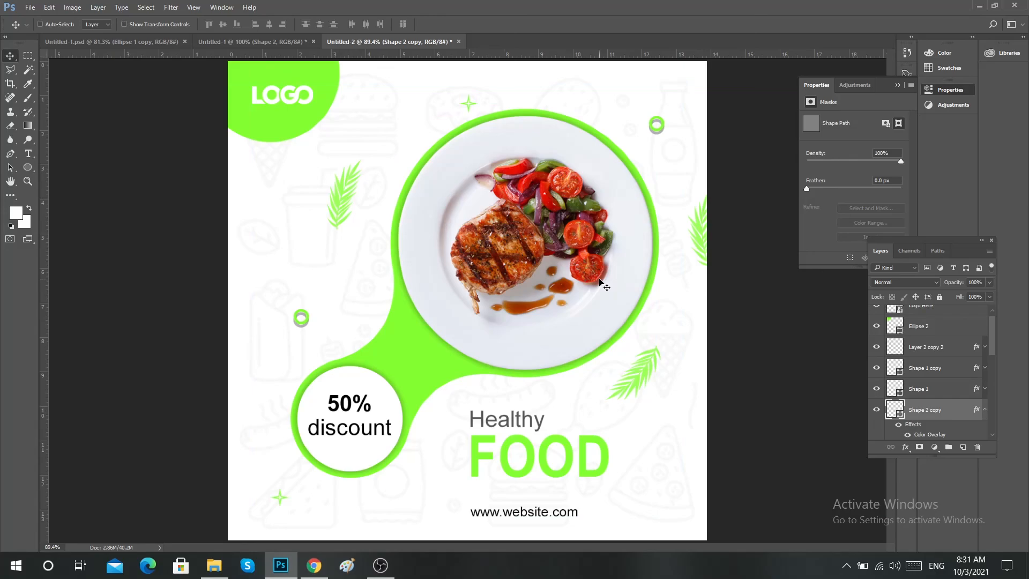
Enlarge the 50% text in the discount badge proportionally about its centre to about 131%.
ctrl+click(351, 410)
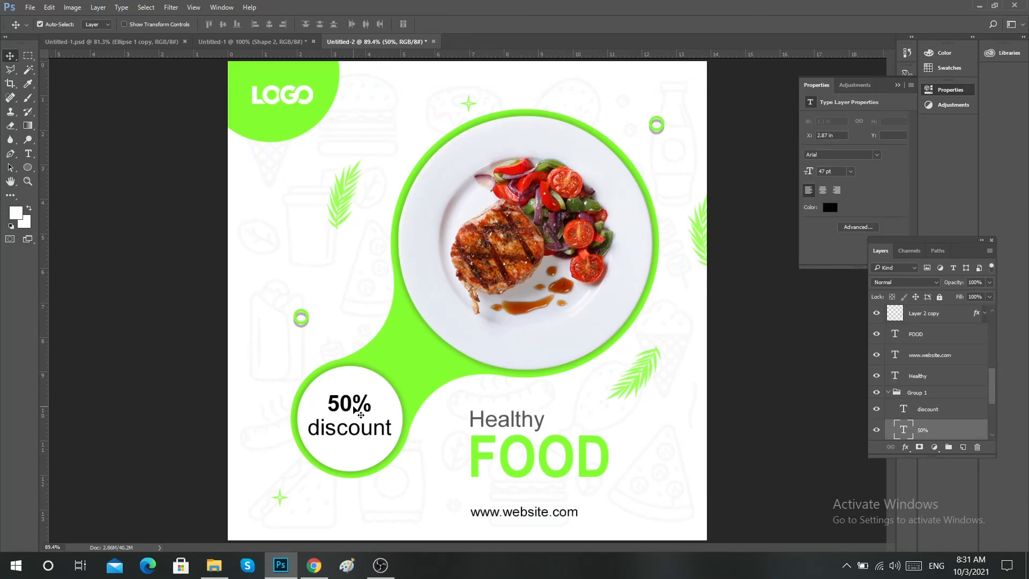
key(ctrl+t)
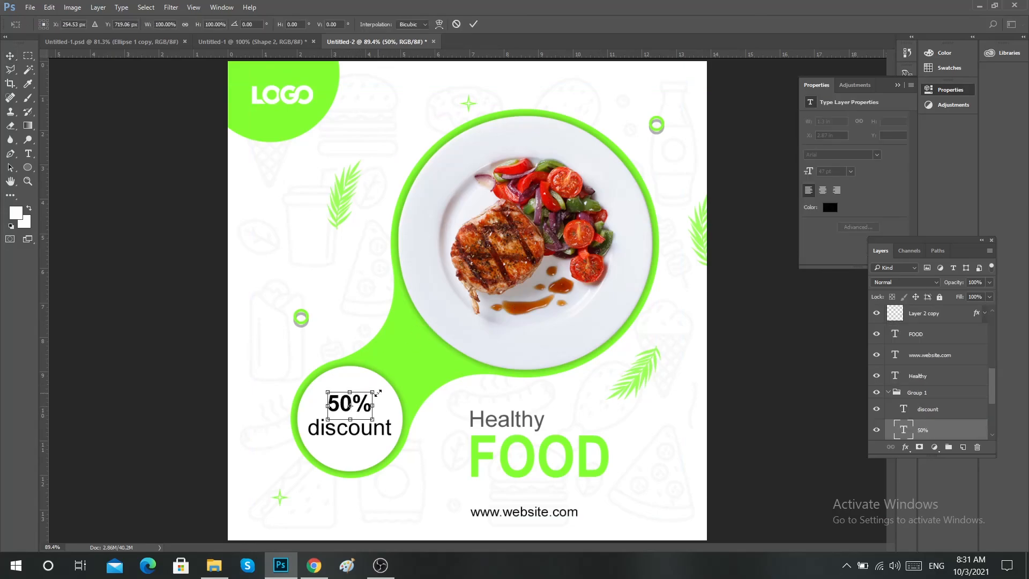
drag(374, 392, 382, 385)
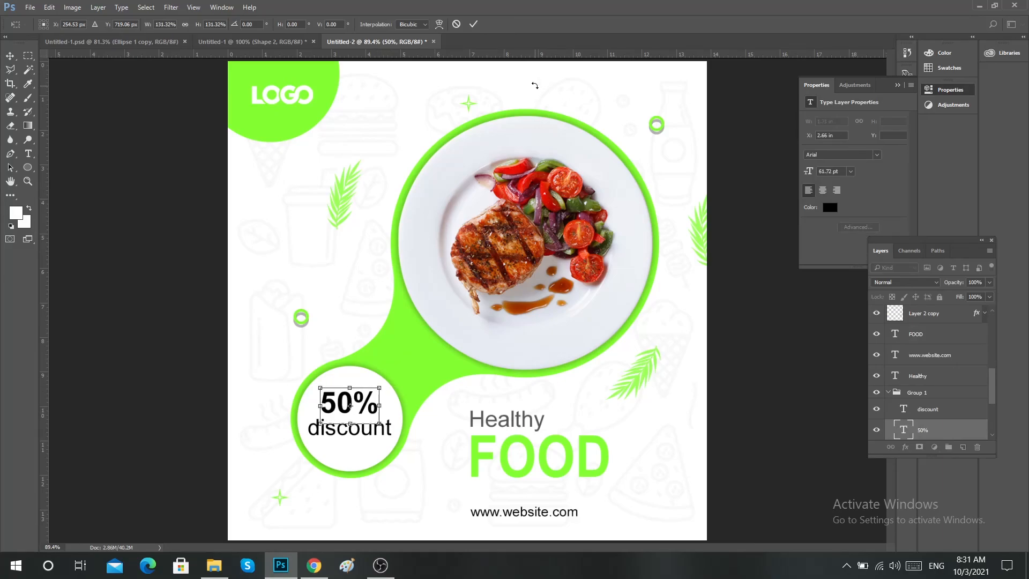
click(473, 24)
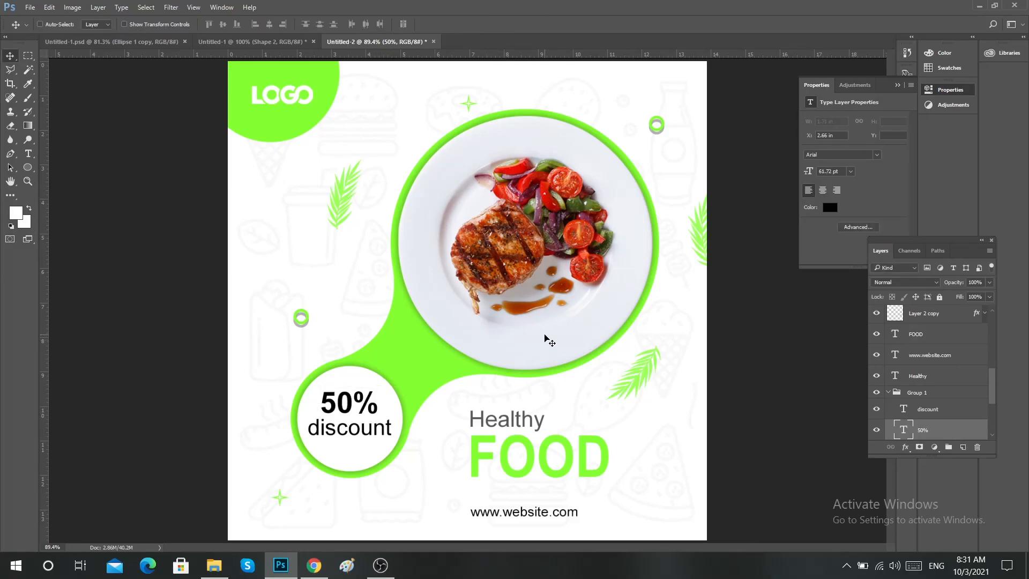